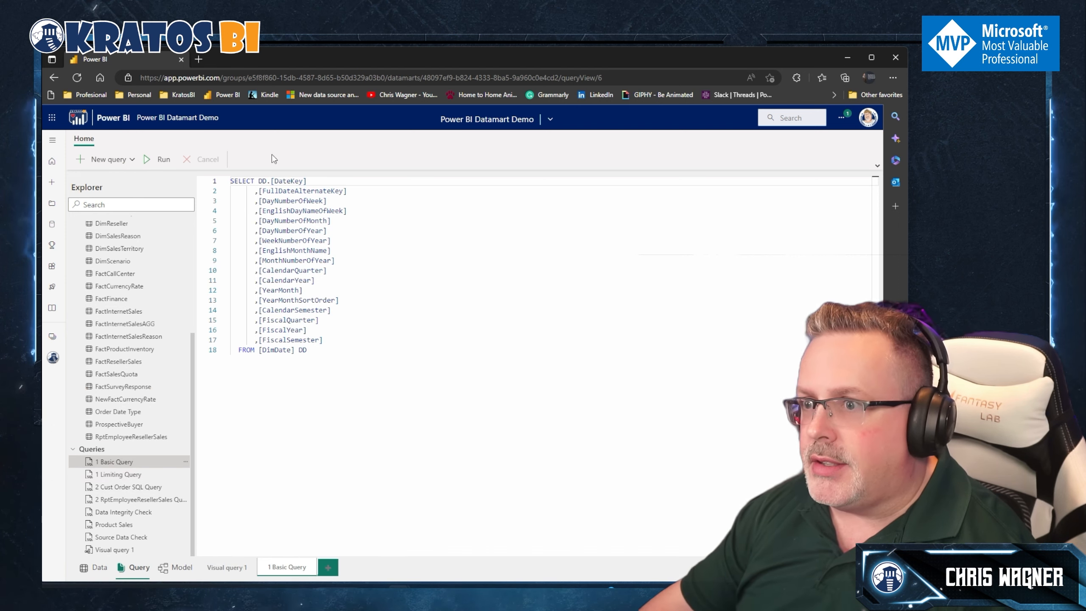
Step: Run the 1 Basic Query, and open and run the saved 2 RptEmployeeResellerSales query
left_click(150, 160)
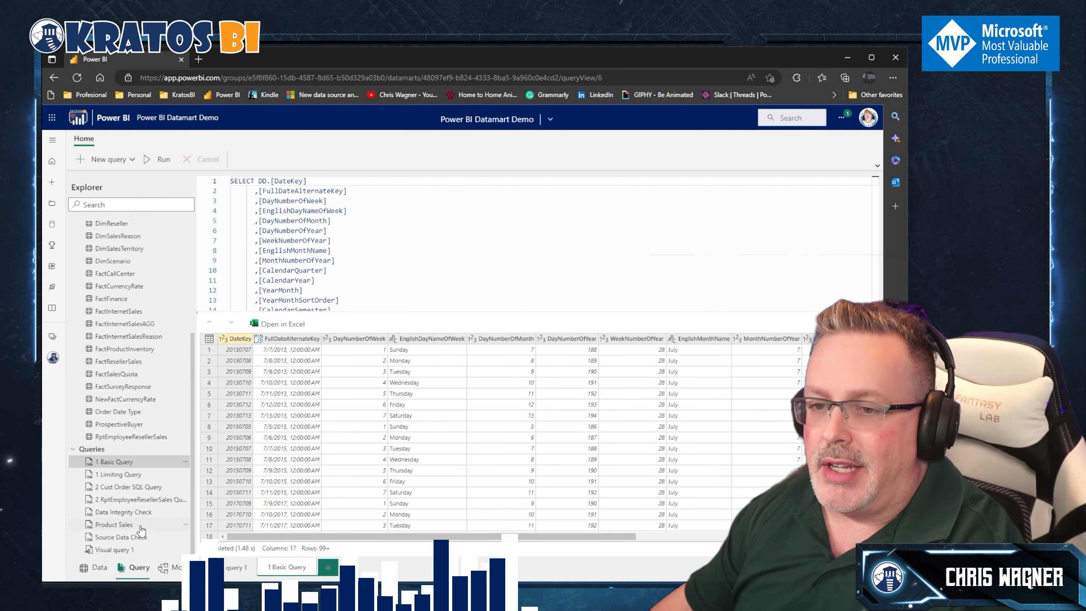
left_click(137, 500)
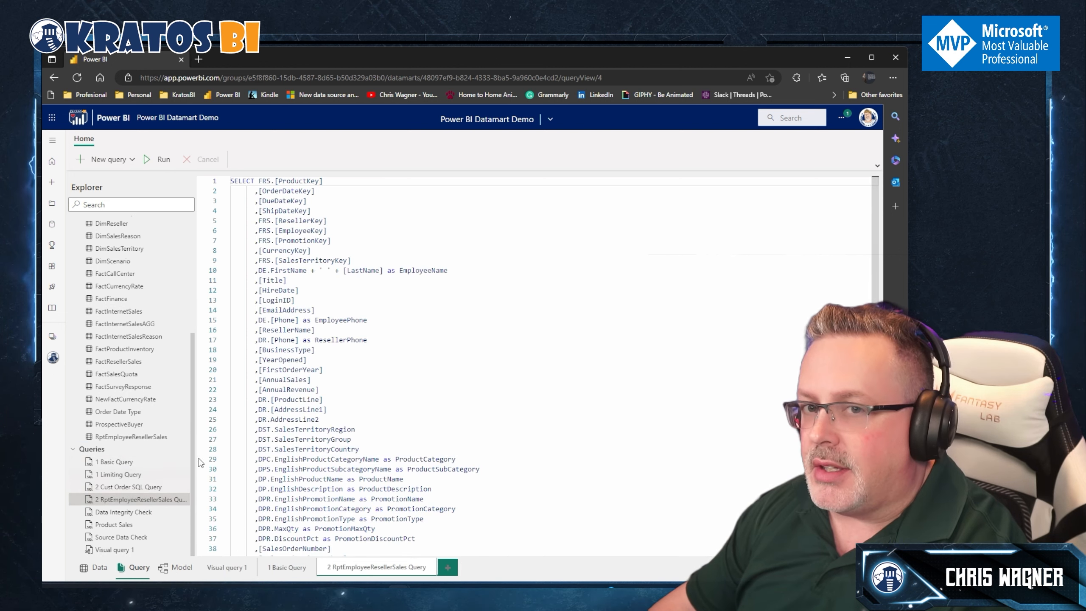
left_click(162, 159)
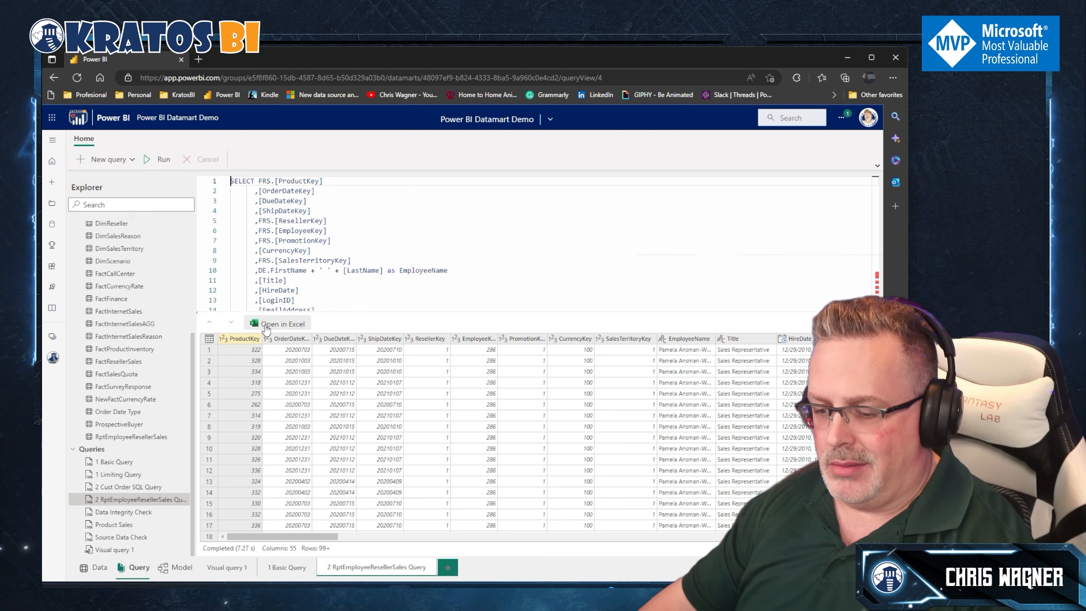
Step: Export the query results to Excel, open Query.xlsx, allow editing and external data, and approve running the native database query
left_click(280, 324)
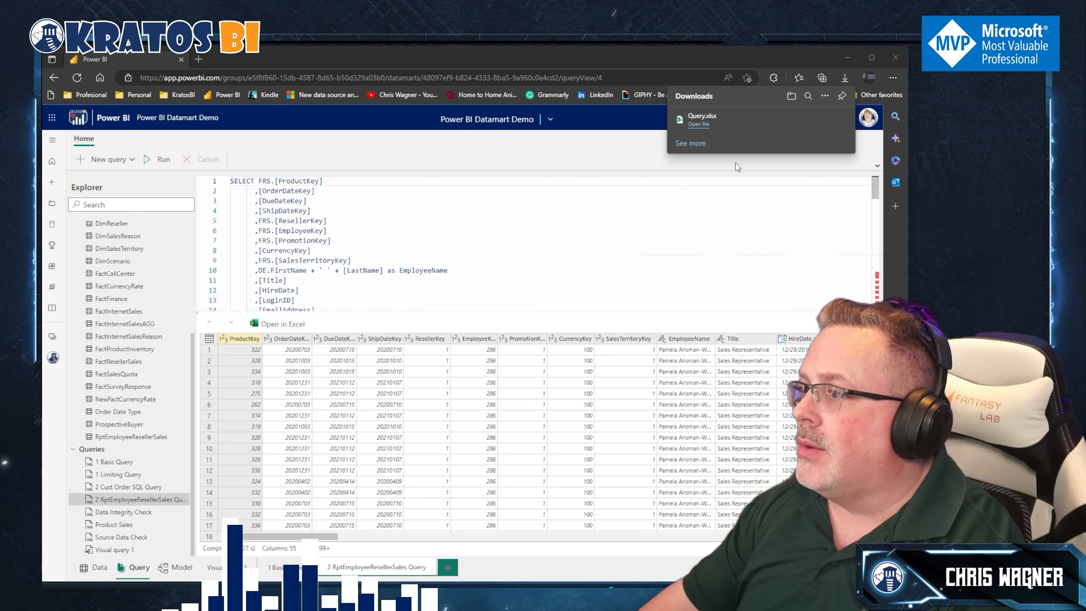
left_click(697, 124)
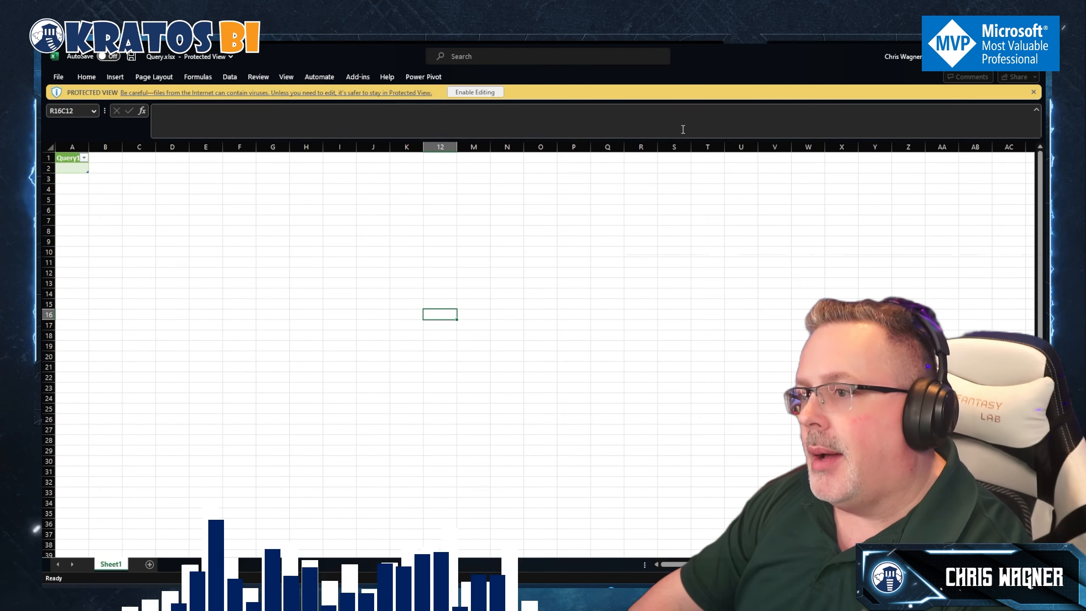
left_click(475, 94)
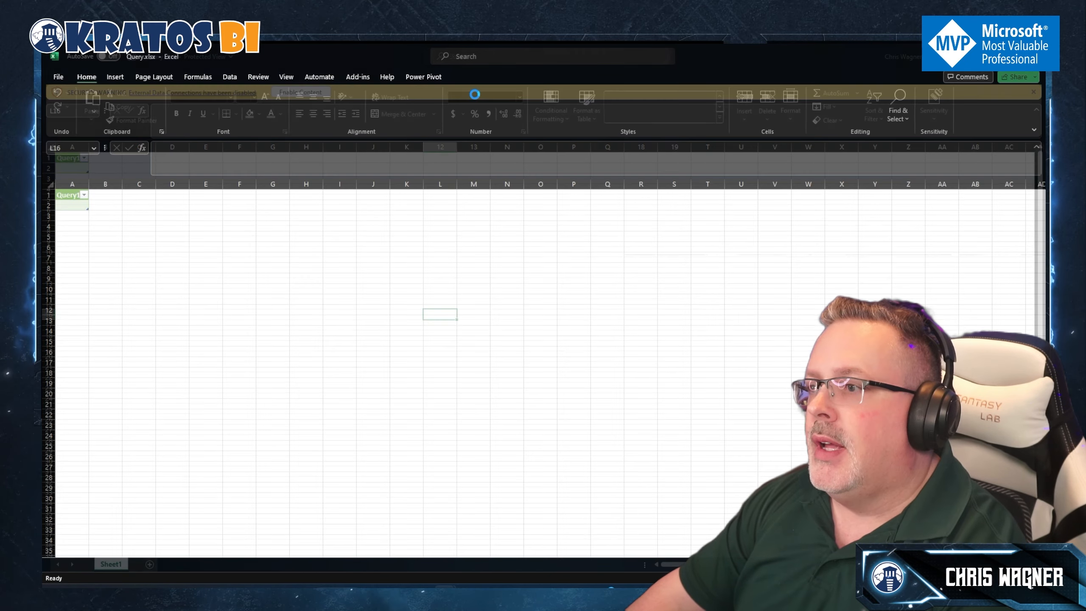
left_click(304, 144)
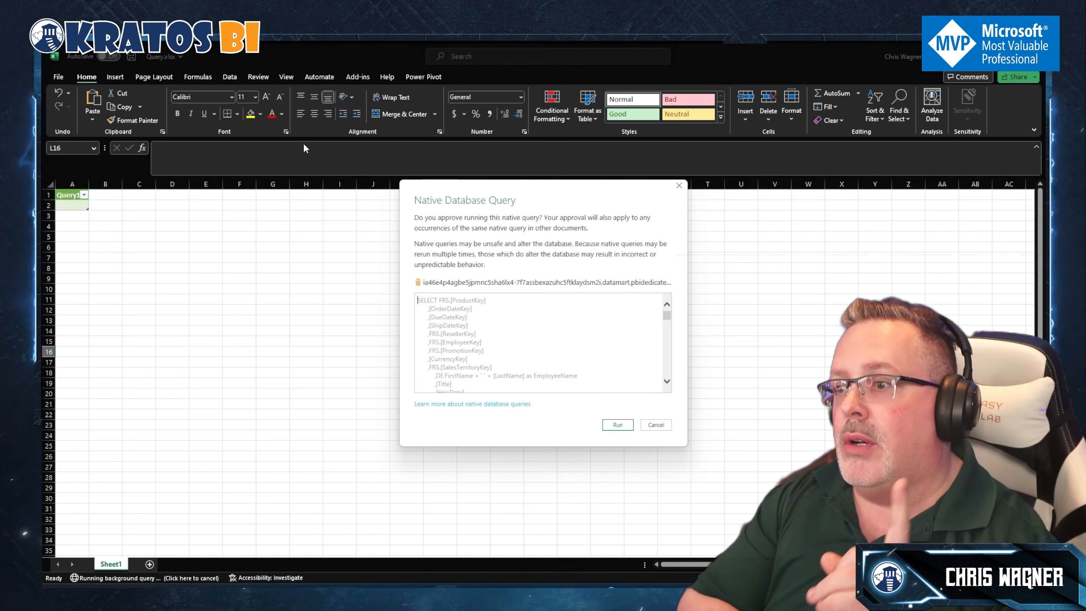
left_click(618, 425)
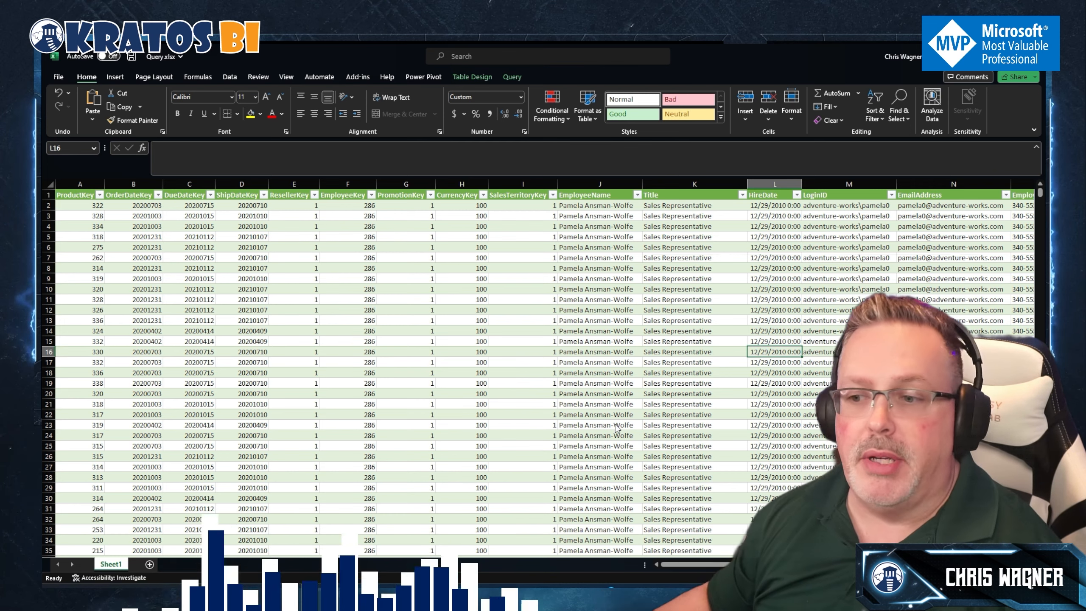
Step: Add a second worksheet, Sheet2, to the workbook and select cell E5 on it
left_click(304, 278)
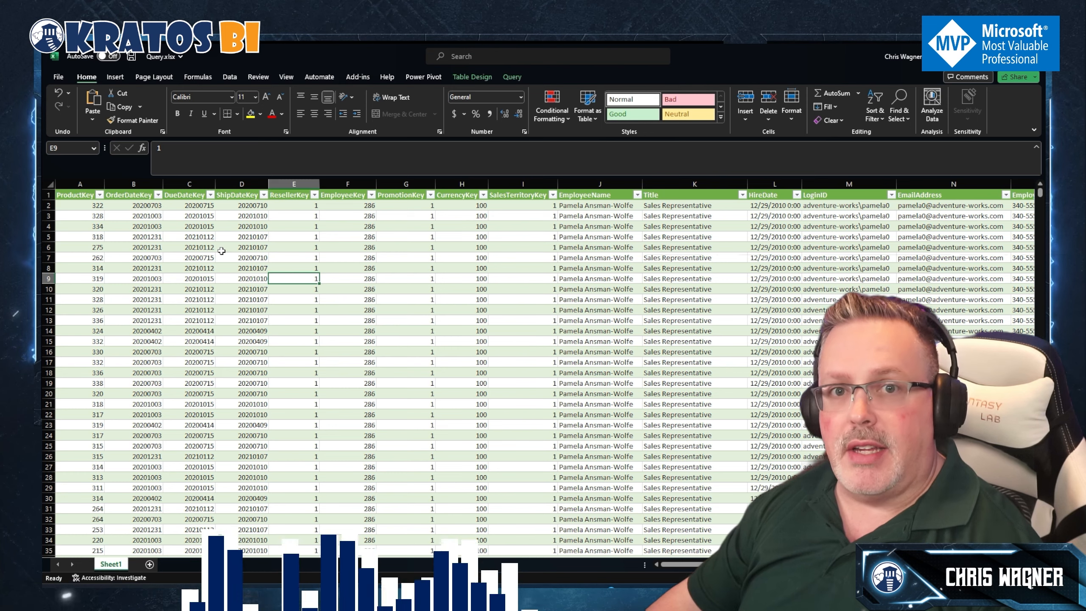
double_click(112, 565)
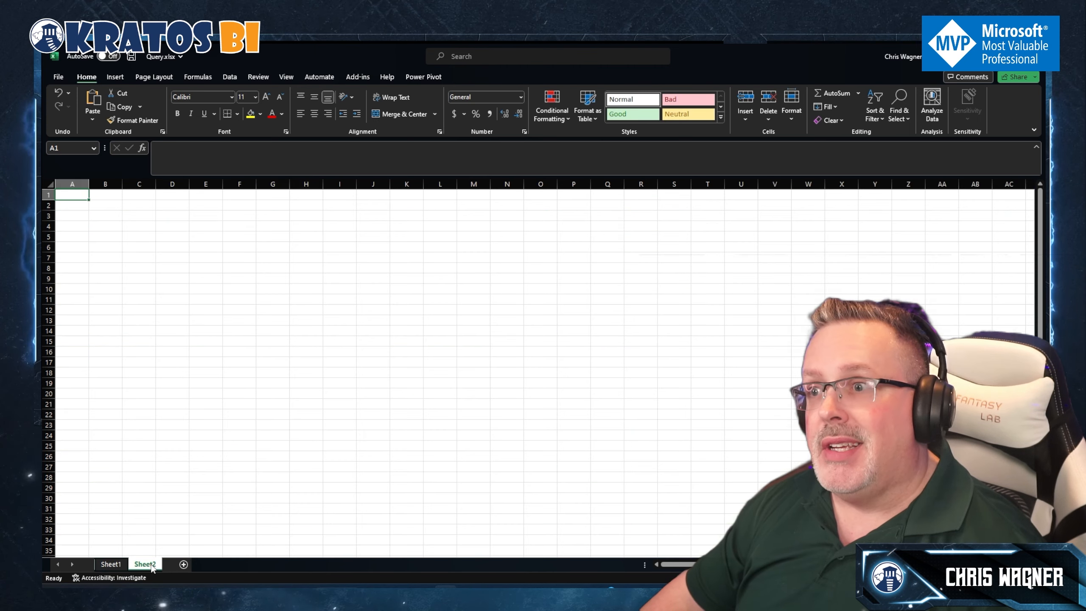
left_click(150, 564)
left_click(204, 238)
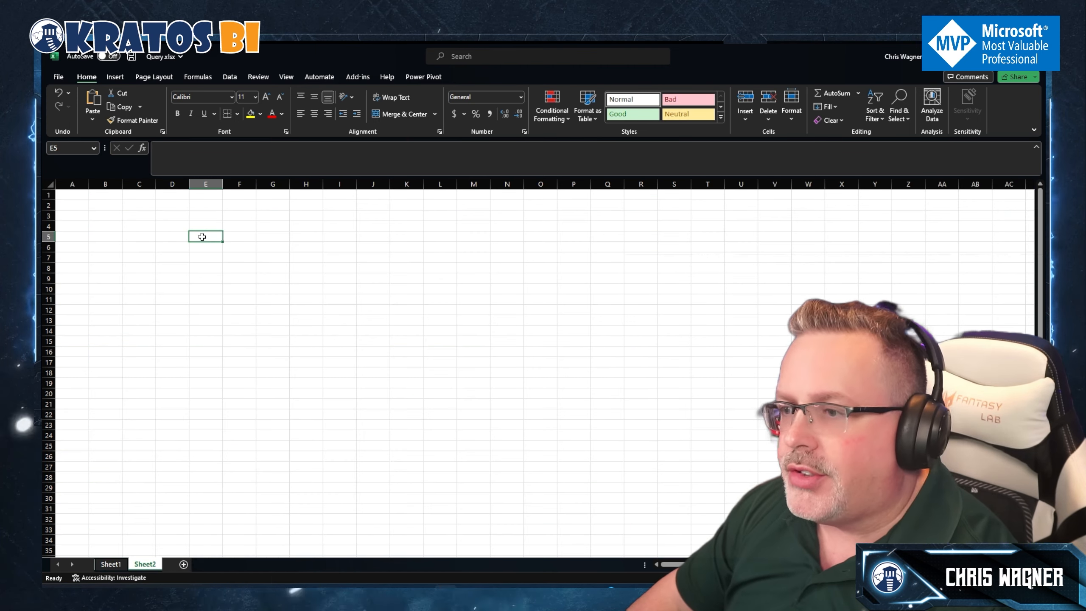
Step: Switch back to Power BI and select the entire SQL text of the RptEmployeeResellerSales query
key("alt+Tab")
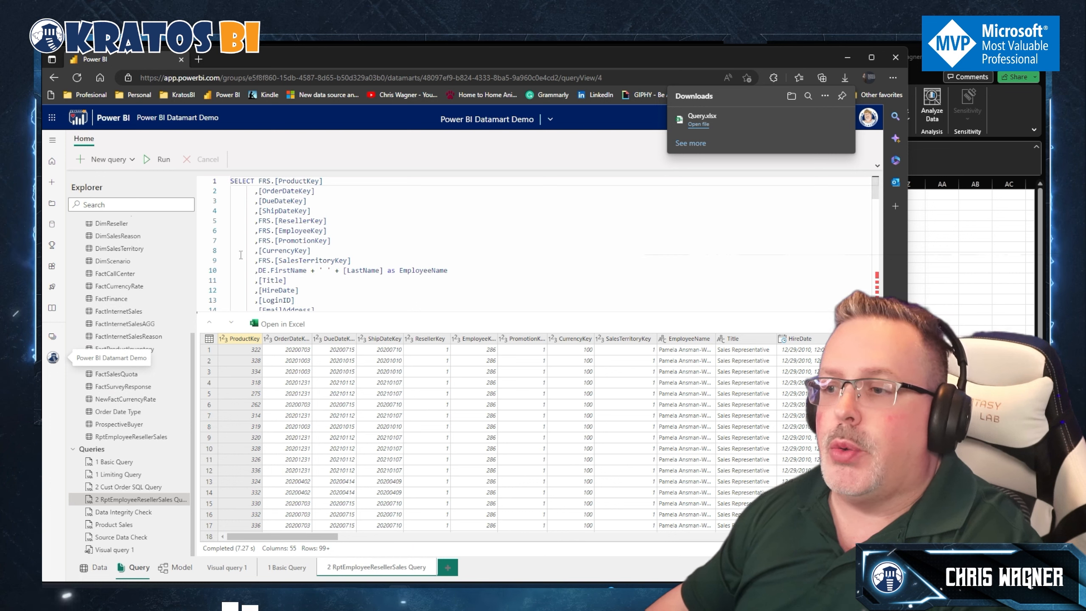
left_click(316, 272)
key("ctrl+a")
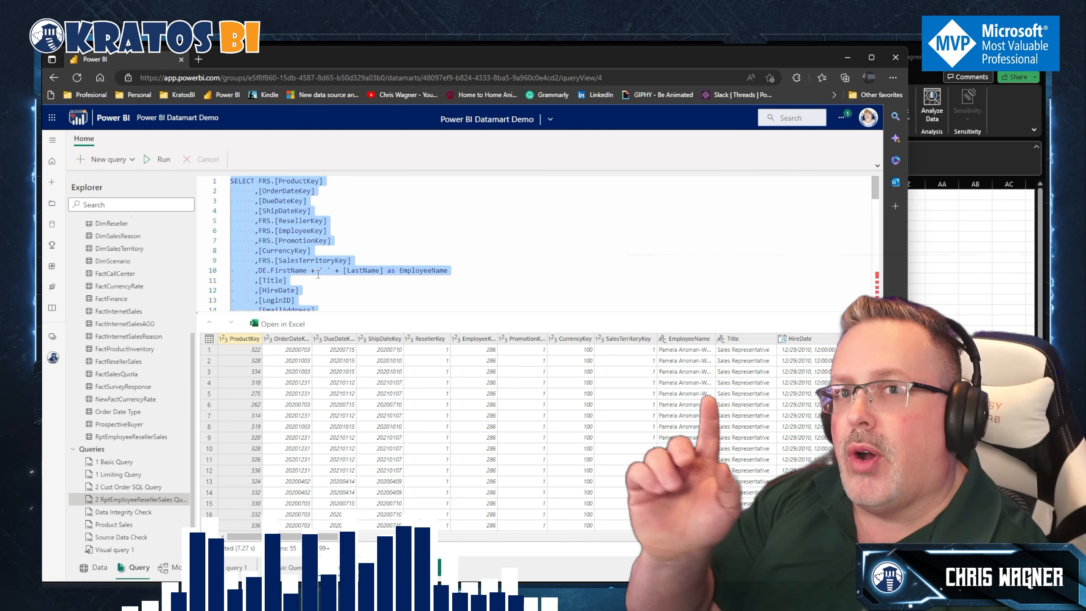
left_click(395, 274)
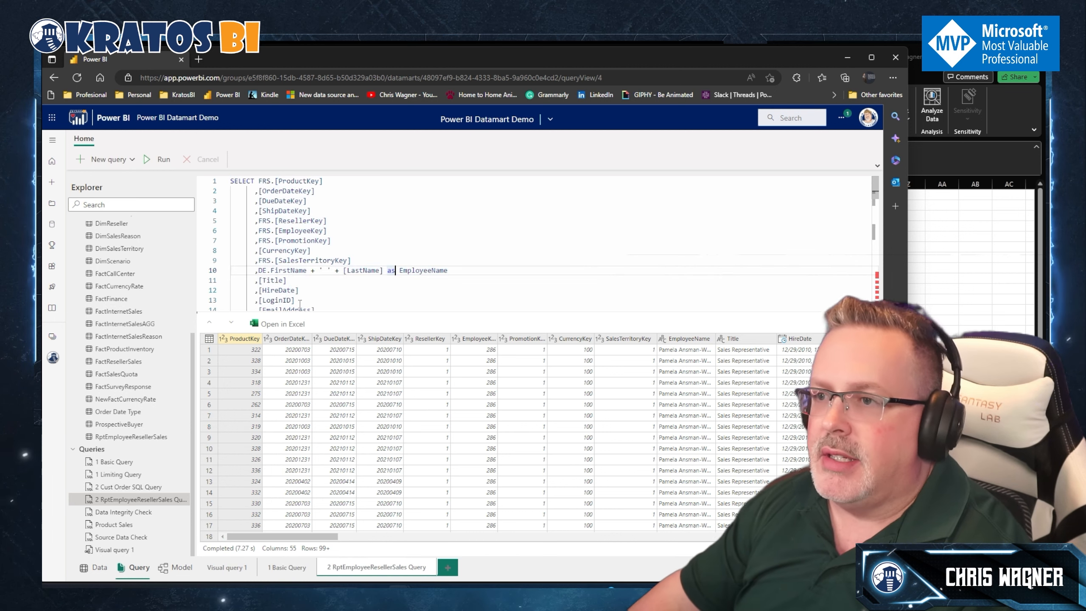
Step: Go to the Power BI Datamart Demo workspace and open the settings of the Power BI Datamart Demo datamart
left_click(54, 359)
scroll(165, 421, "down", 10)
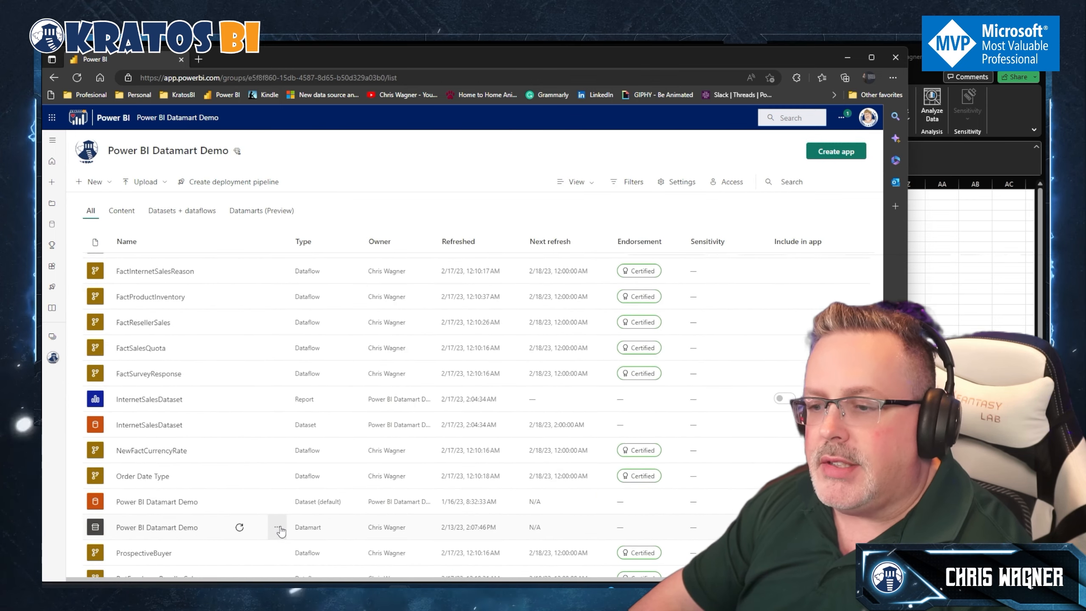
scroll(273, 479, "down", 1)
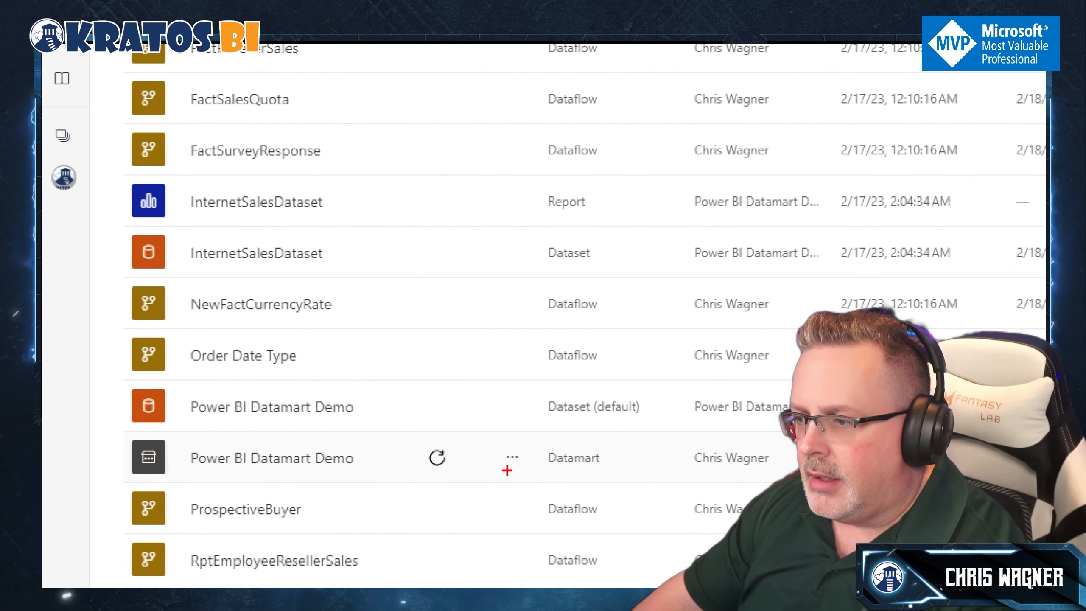
left_click_drag(575, 414, 534, 421)
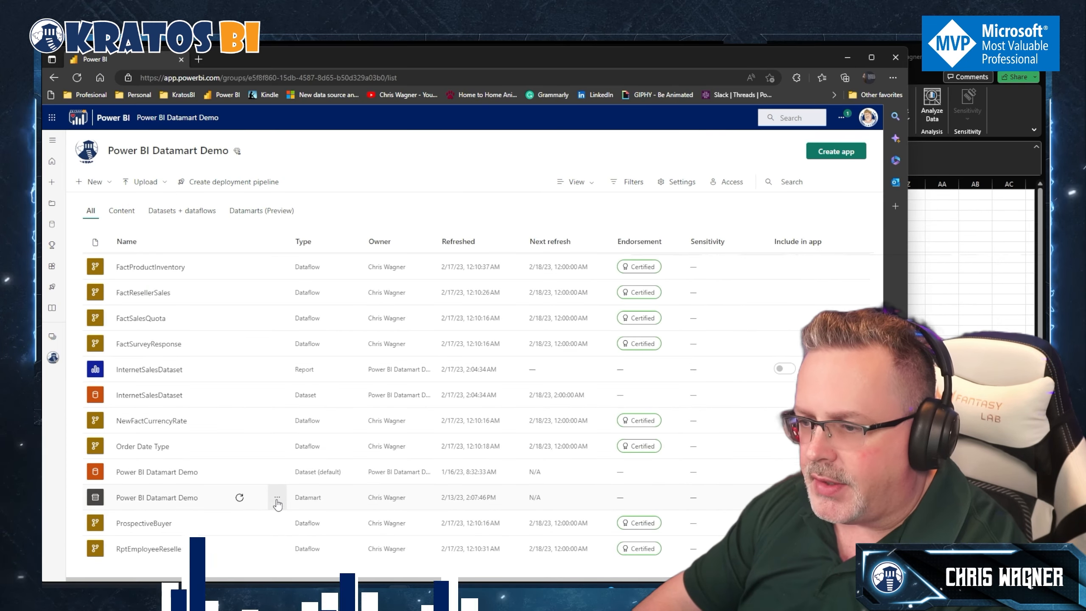
left_click(512, 457)
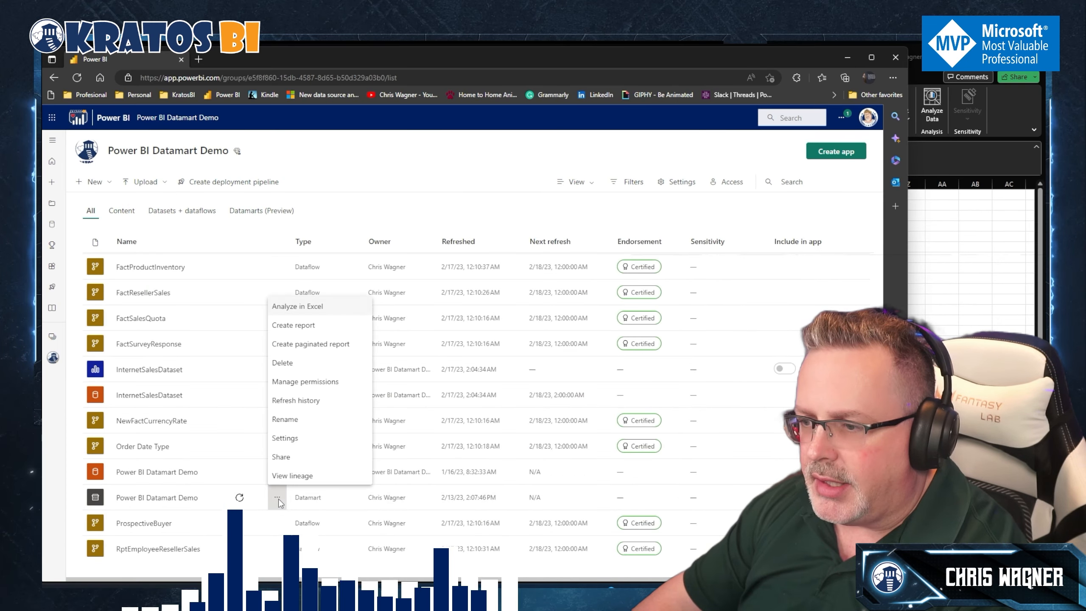
left_click(284, 438)
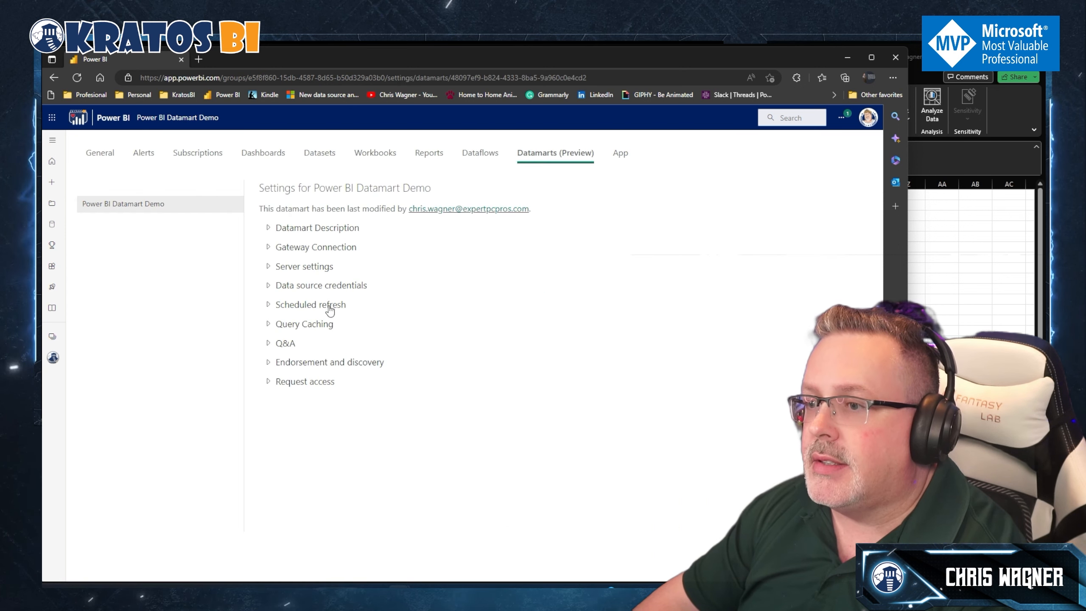
Step: Check the datamart's description and gateway connection sections, and copy the connection string from its server settings
left_click(268, 231)
left_click(269, 231)
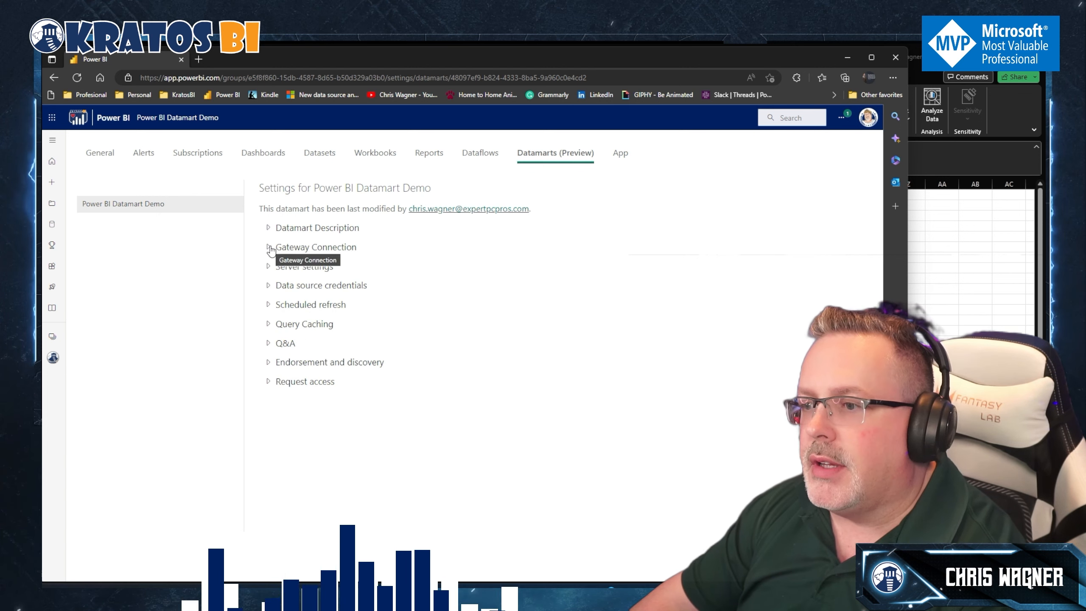
left_click(269, 248)
left_click(270, 248)
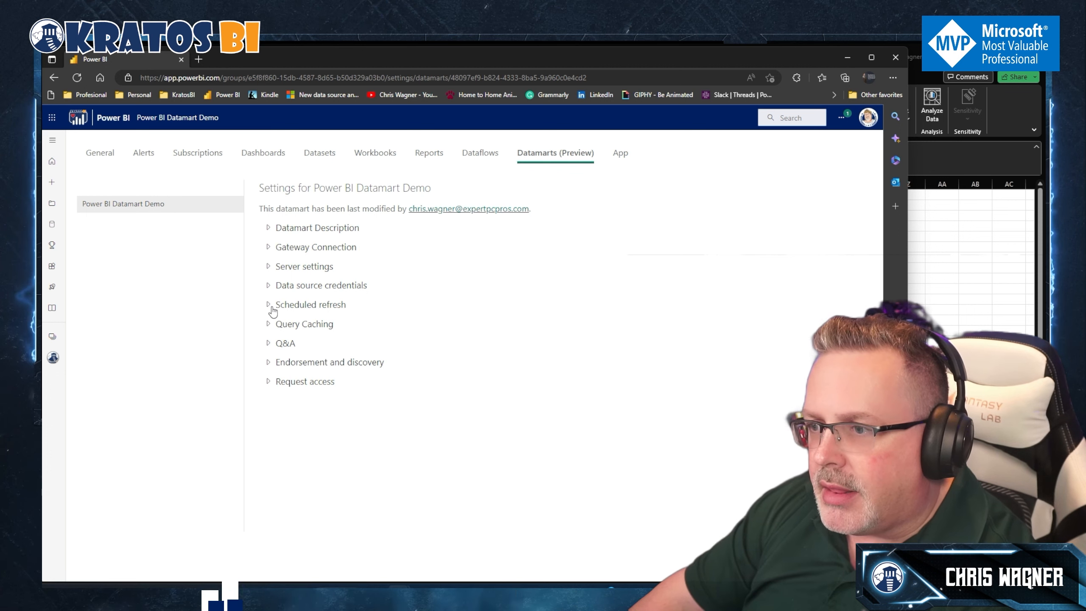
left_click(268, 267)
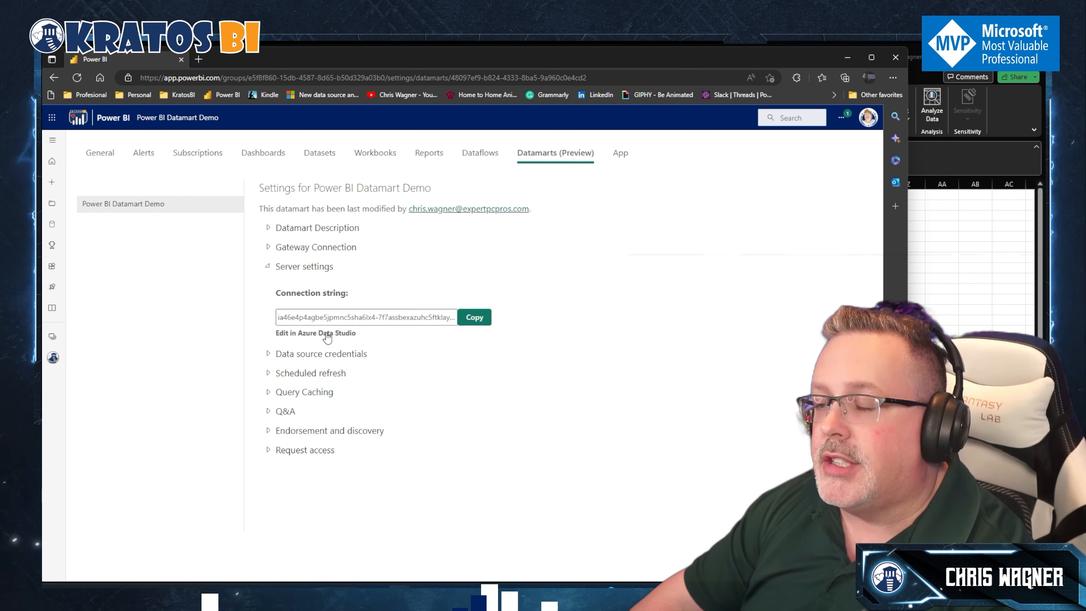
left_click(466, 322)
Step: Switch to Excel and connect to a SQL Server database, using the copied connection string as the server and leaving the database blank
key("alt+Tab")
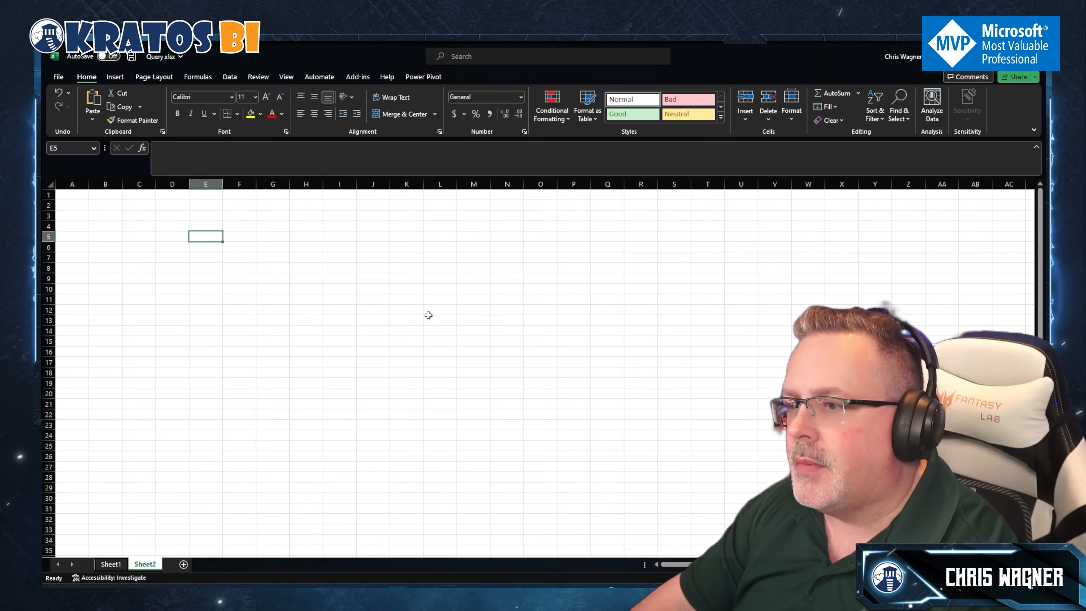
left_click(226, 79)
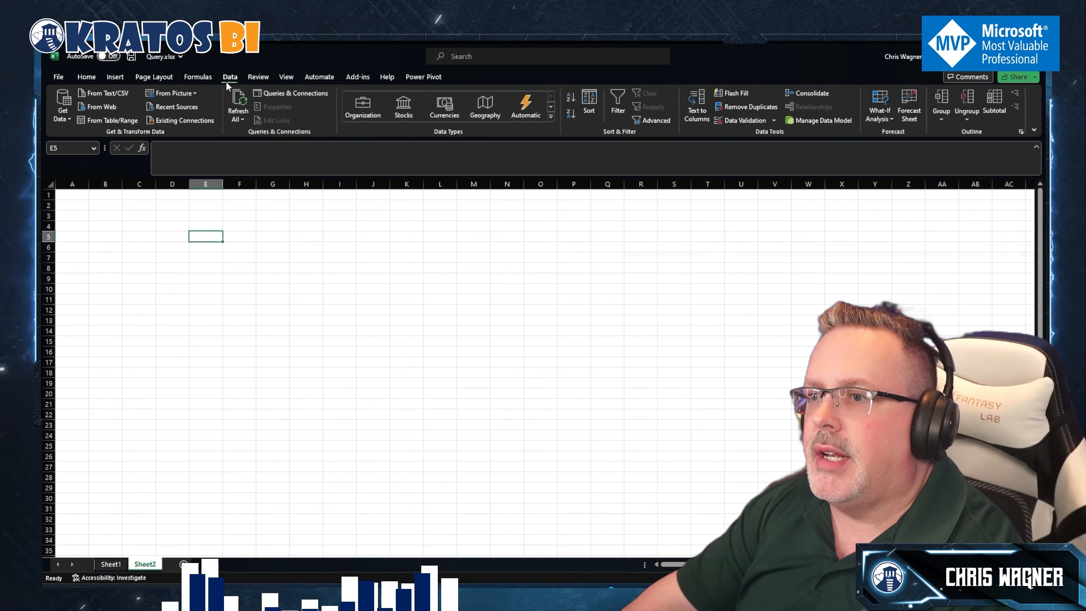
left_click(68, 119)
mouse_move(110, 163)
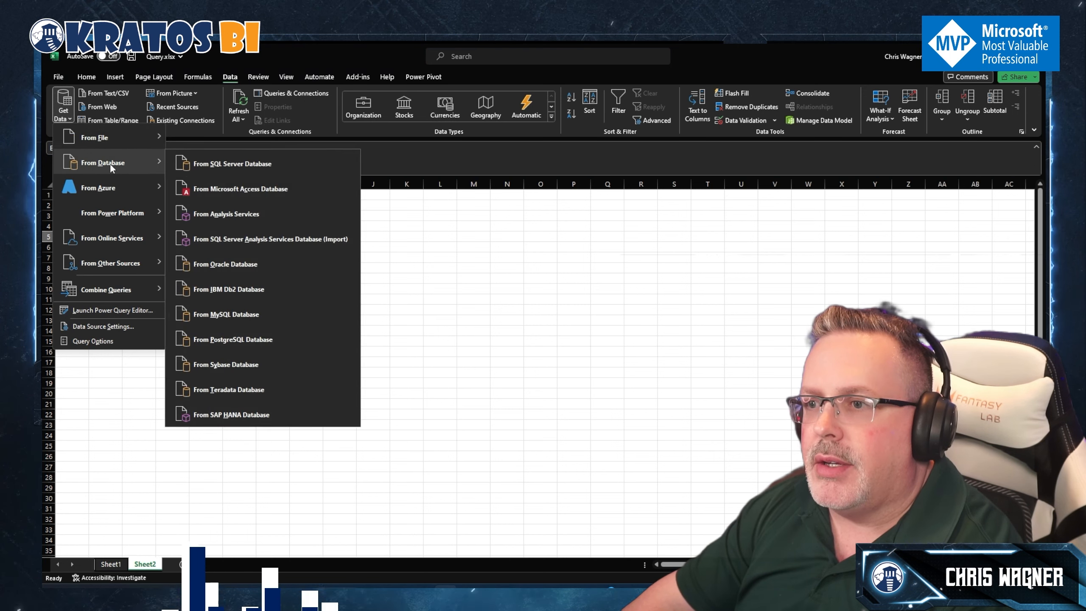
left_click(204, 164)
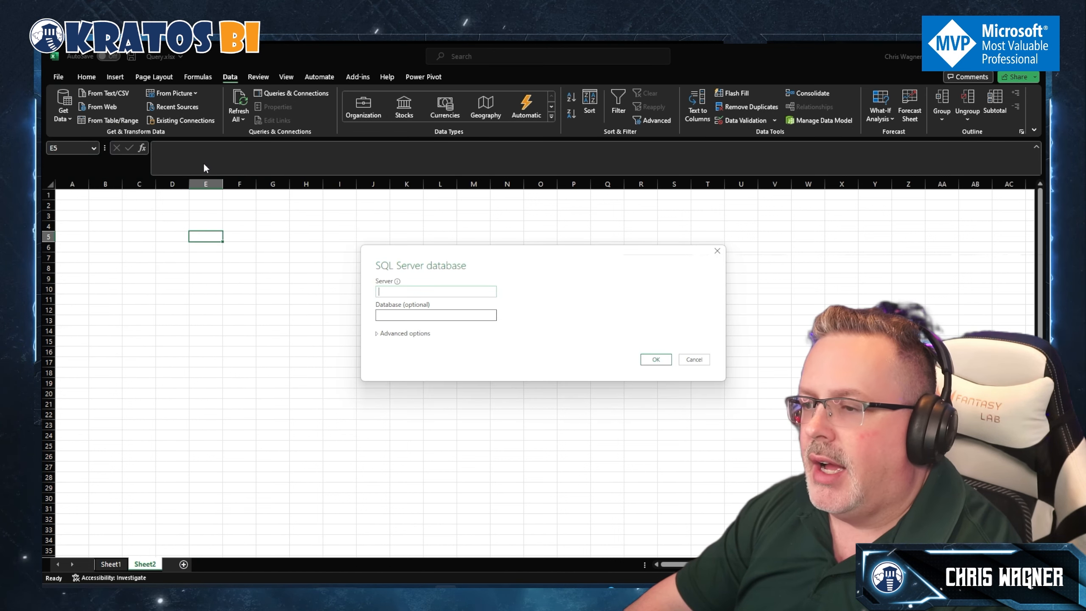
key("ctrl+v")
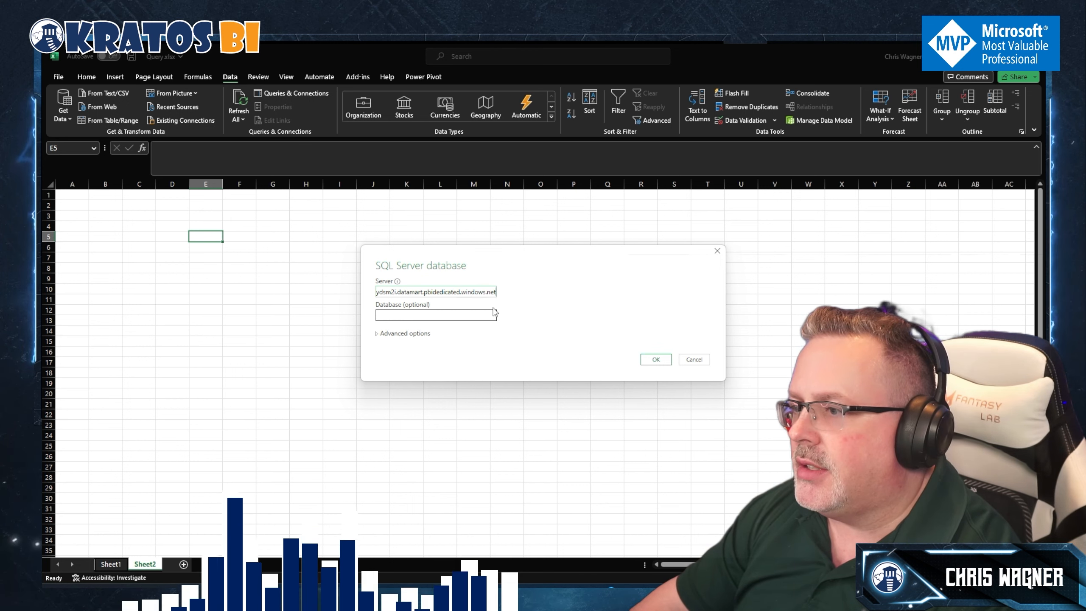
left_click(658, 361)
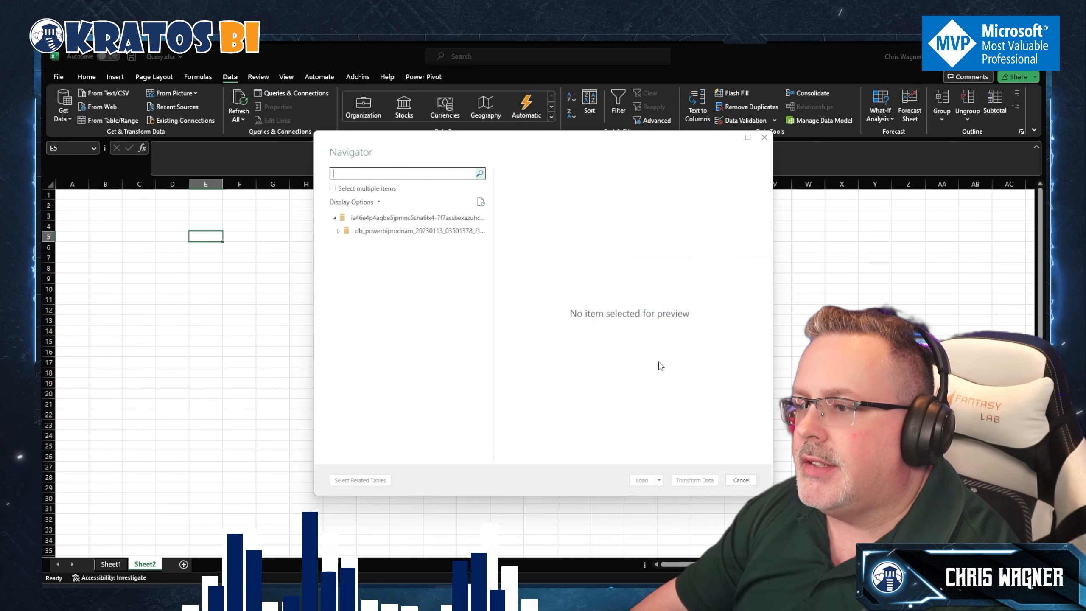
Step: Browse the datamart's table list, preview model.DimAccount and model.DimCustomer, and leave without loading anything
left_click(341, 232)
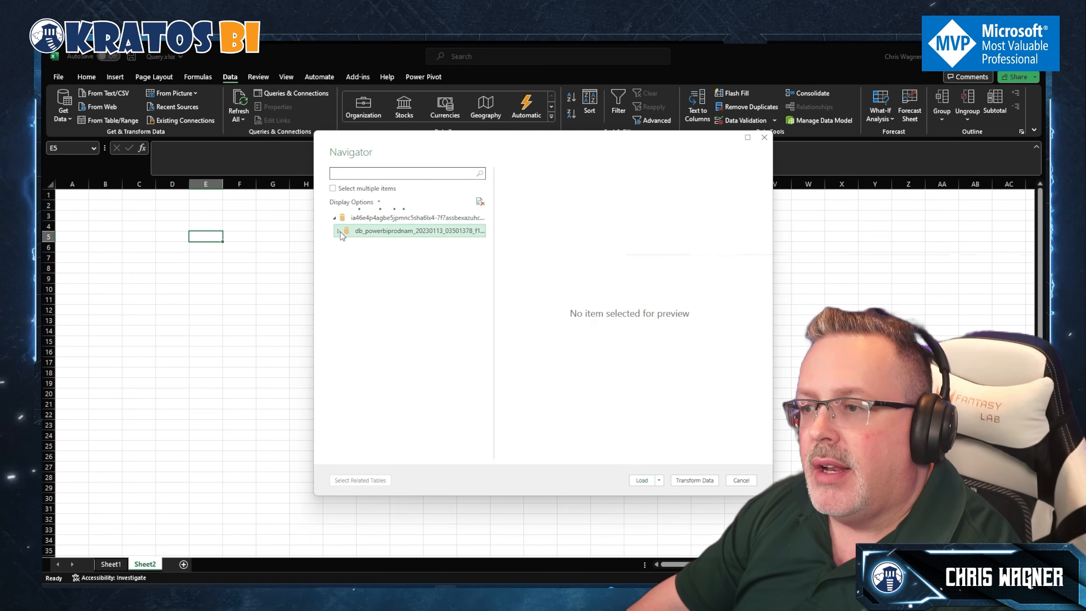
left_click(339, 232)
scroll(413, 302, "down", 3)
scroll(398, 294, "up", 3)
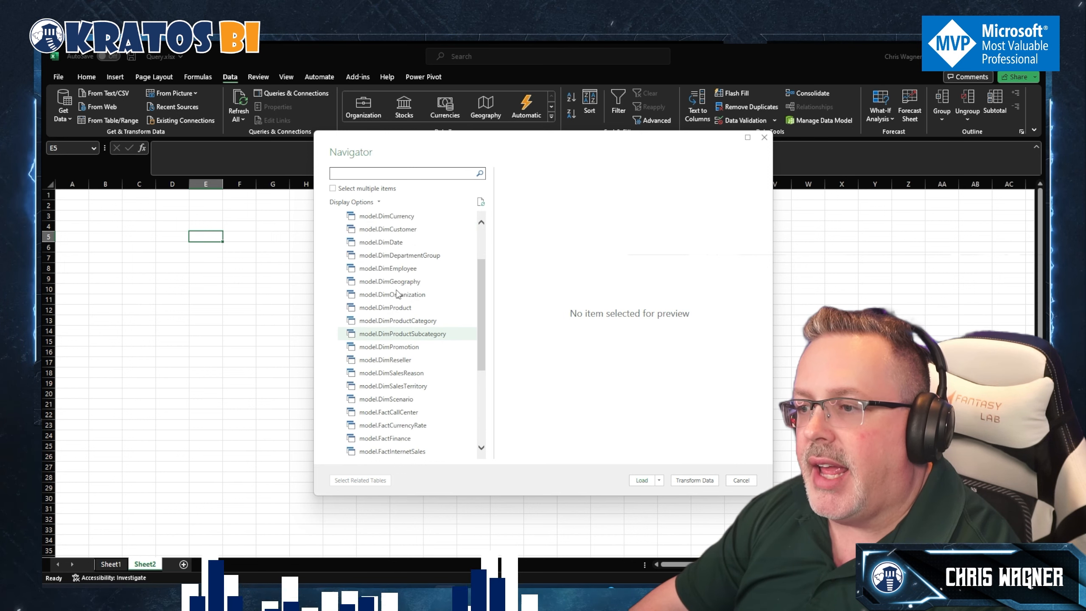
left_click(378, 274)
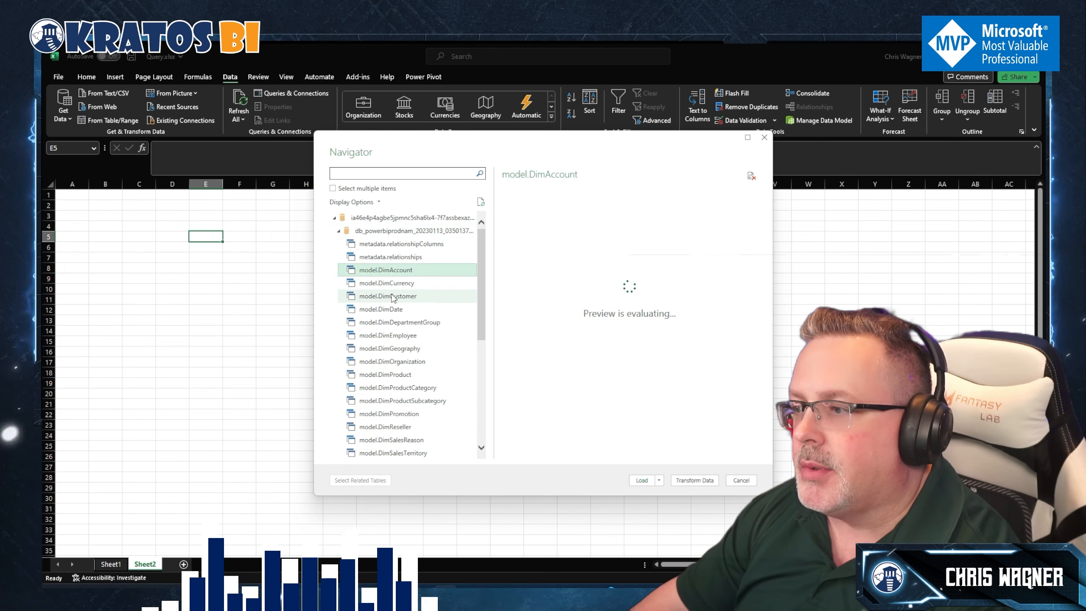
left_click(390, 297)
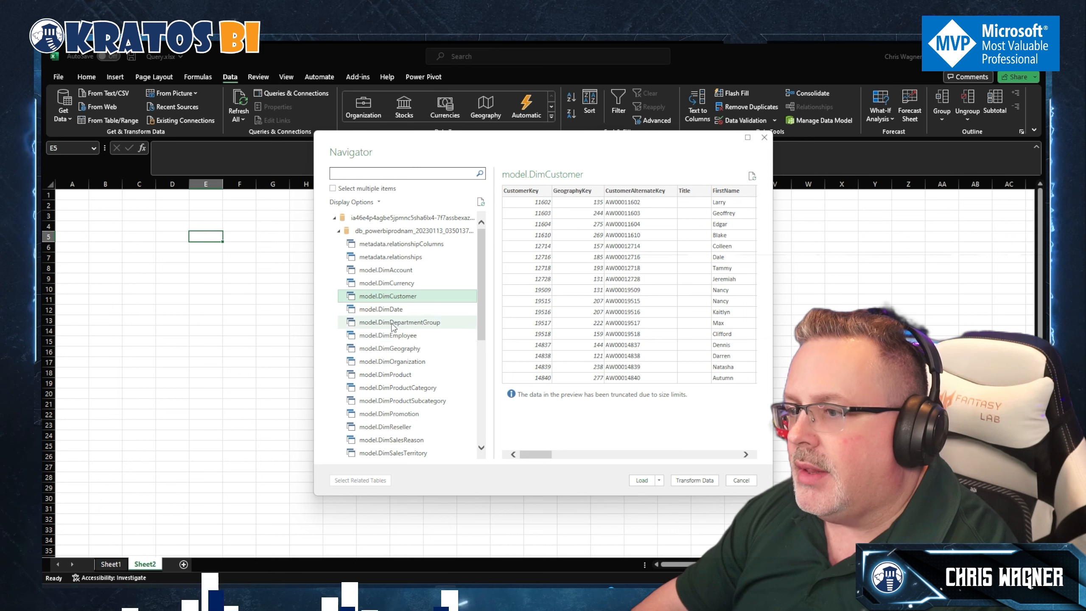
scroll(396, 338, "down", 6)
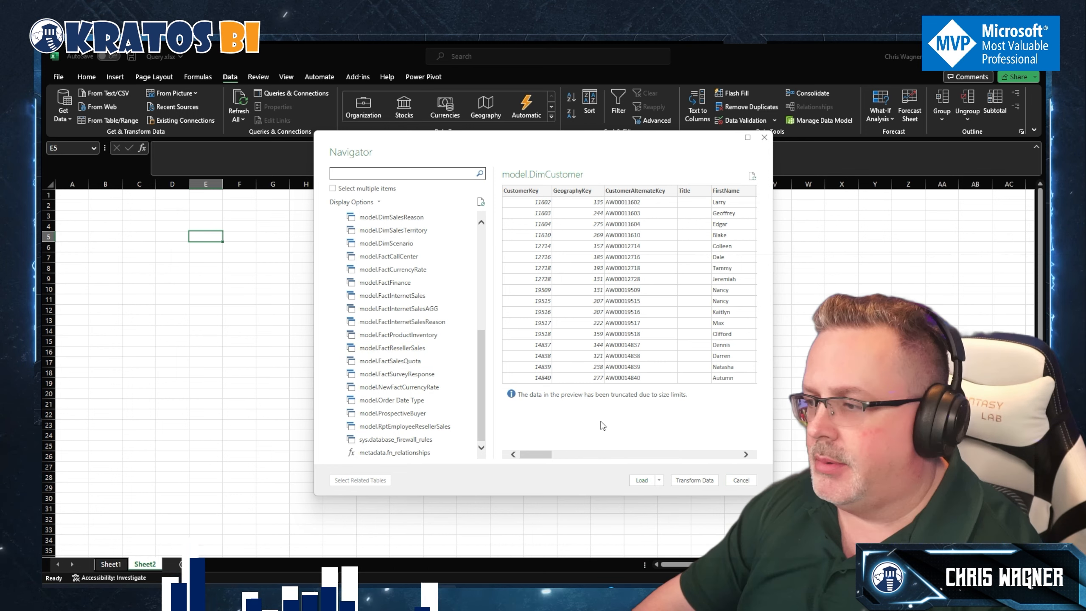
left_click(741, 479)
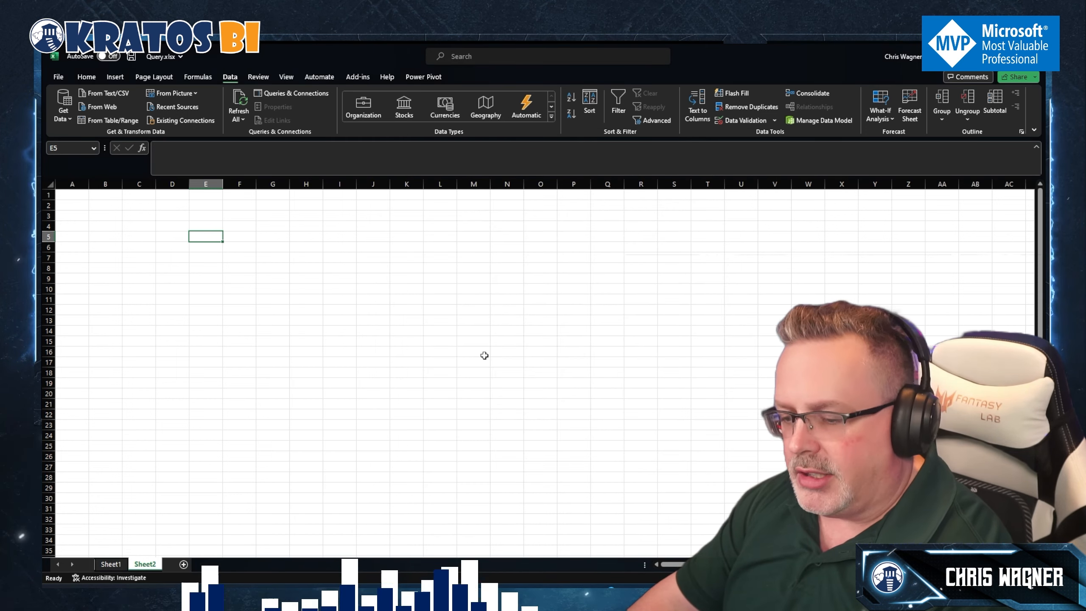
Step: Start a new SQL Server database connection, enter the copied connection string as the server, and expand the advanced options
left_click(61, 115)
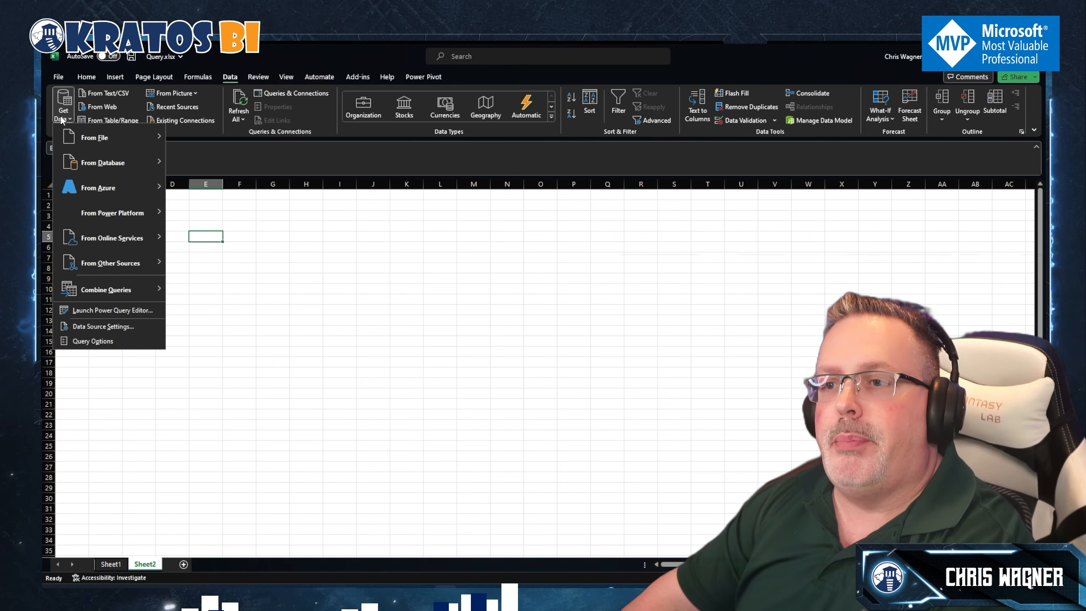
mouse_move(87, 161)
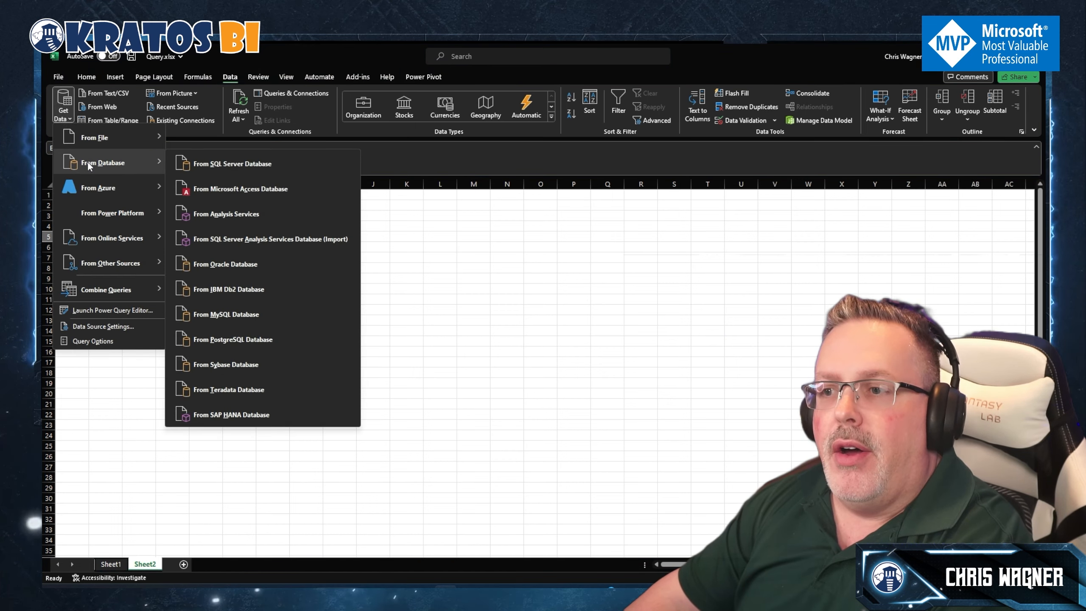
left_click(234, 169)
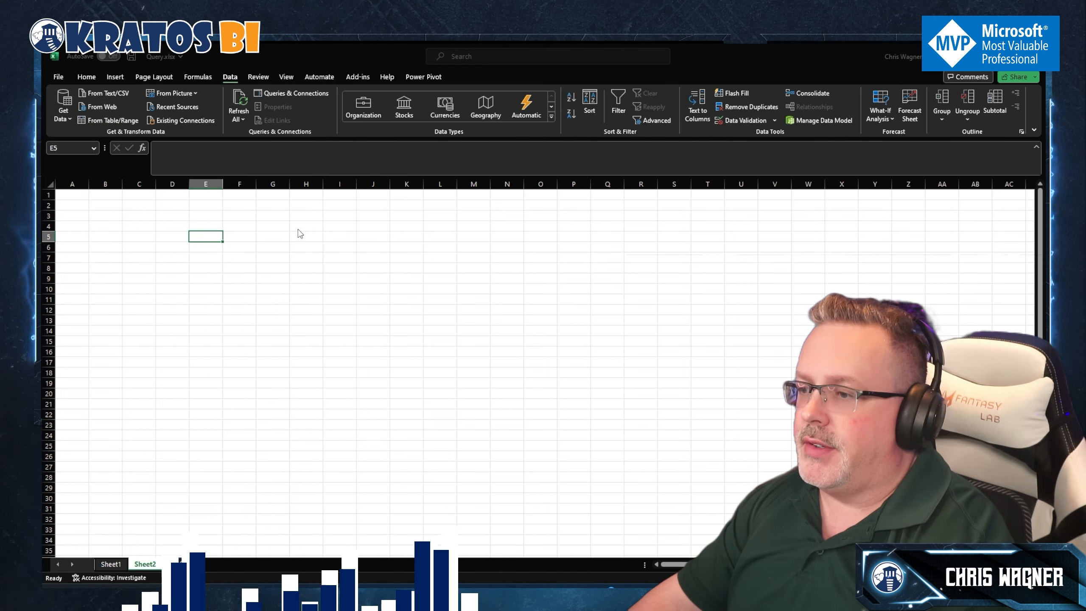
key("ctrl+v")
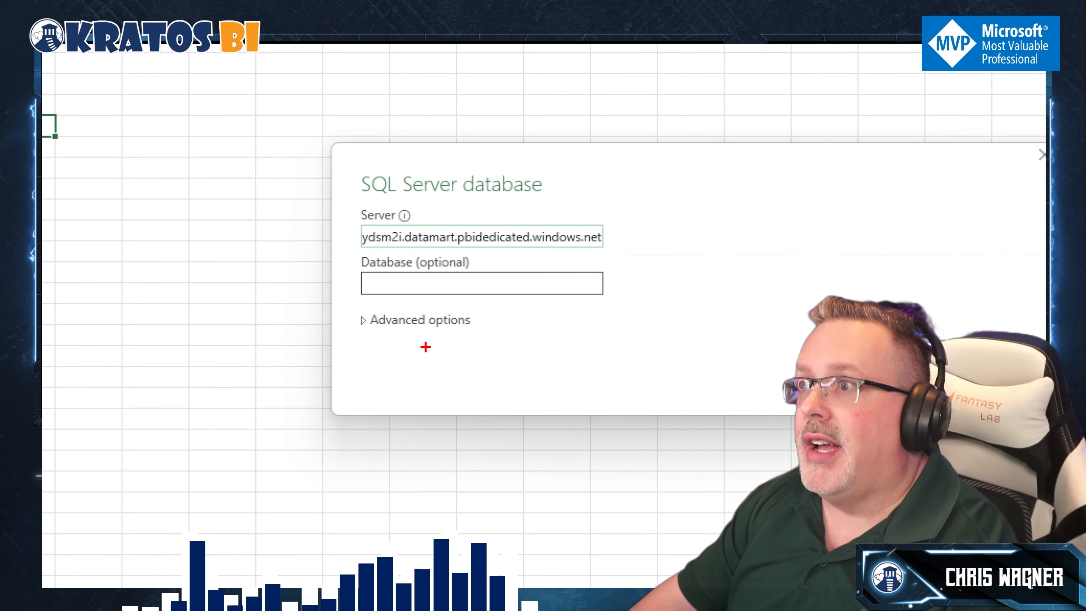
mouse_move(564, 308)
left_mouse_down()
mouse_move(502, 310)
mouse_move(533, 334)
left_mouse_up()
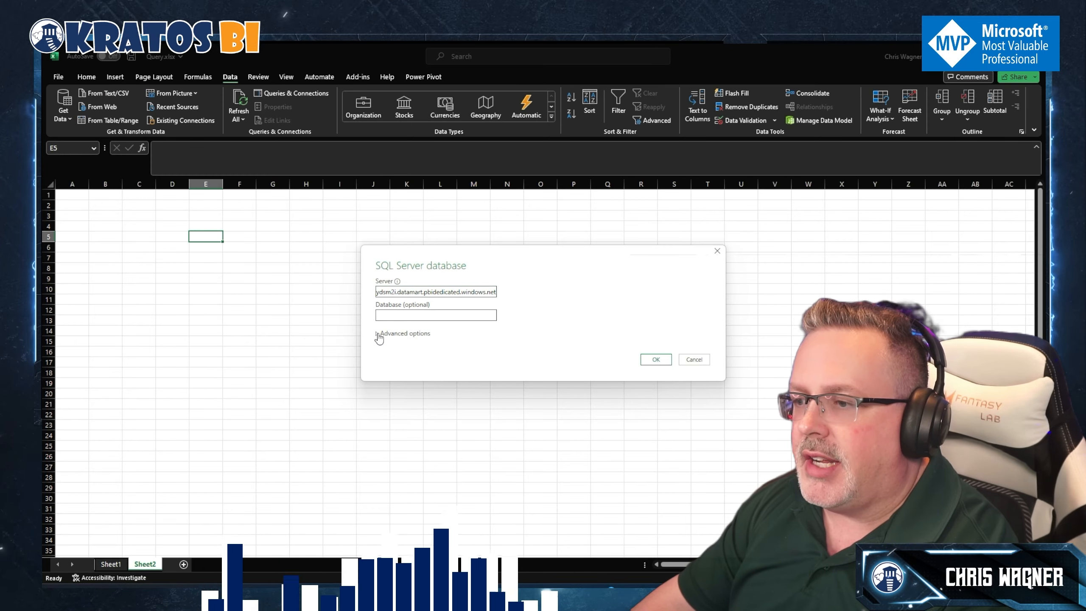
left_click(377, 334)
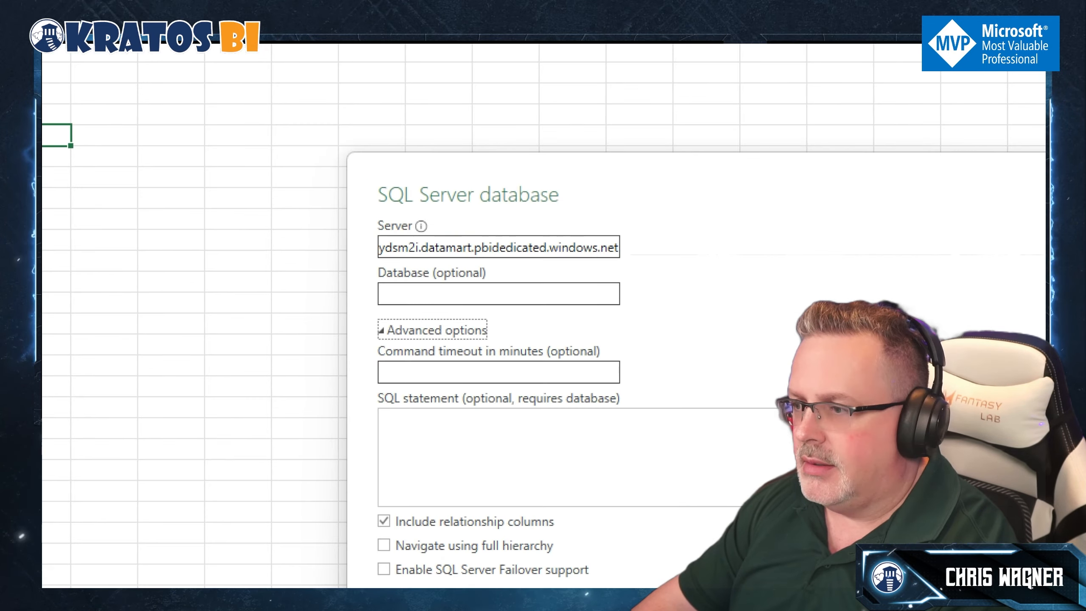
mouse_move(590, 306)
left_mouse_down()
mouse_move(552, 369)
mouse_move(637, 367)
left_mouse_up()
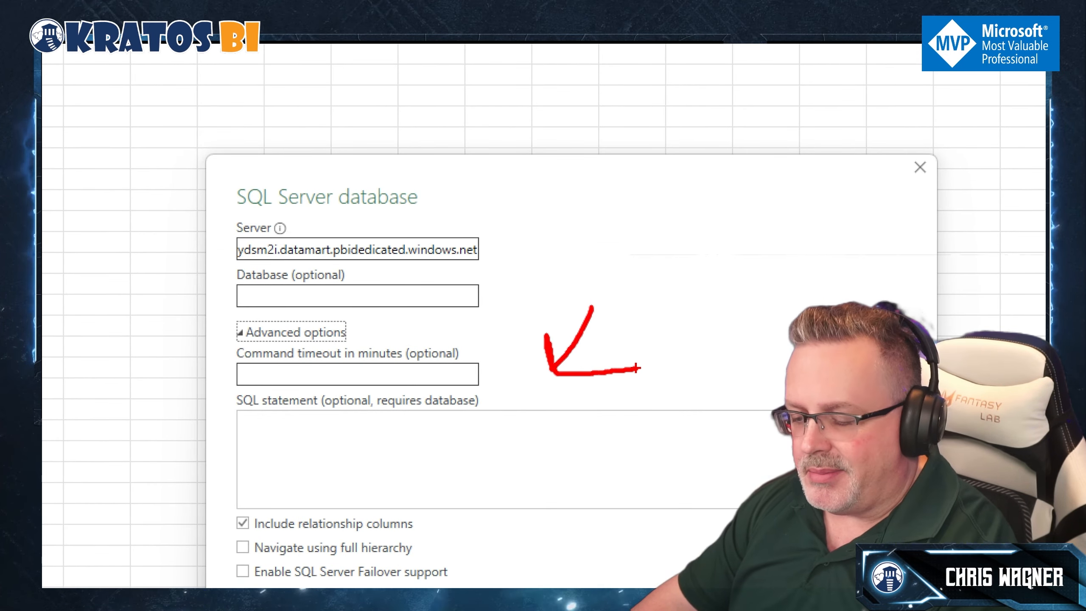
key("Escape")
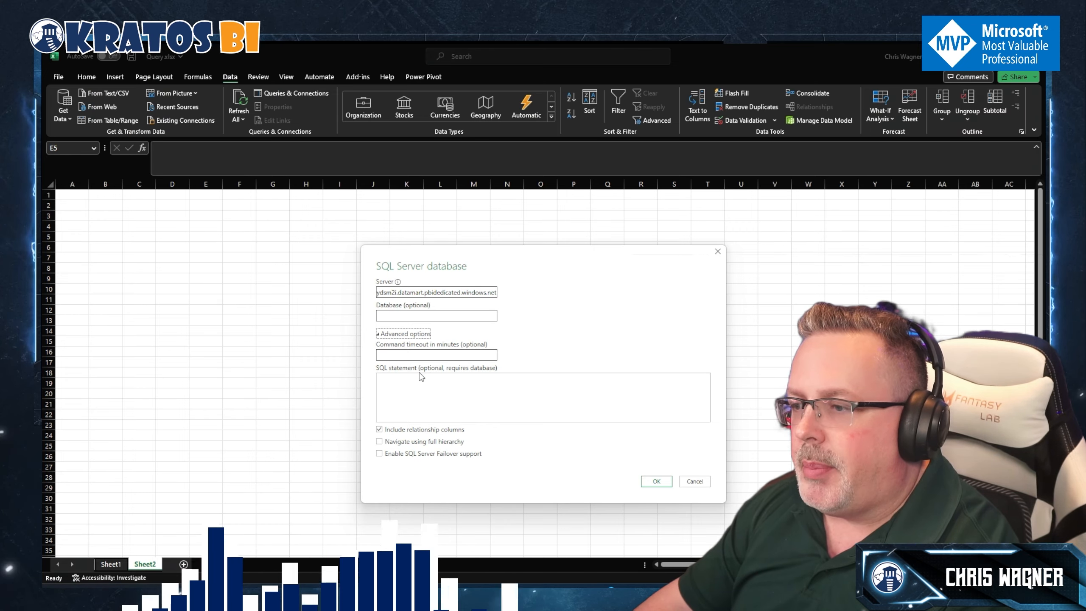
Step: Switch to Power BI in the browser and open the Power BI Datamart Demo datamart in its query view
mouse_move(398, 594)
left_click(443, 545)
left_click(53, 357)
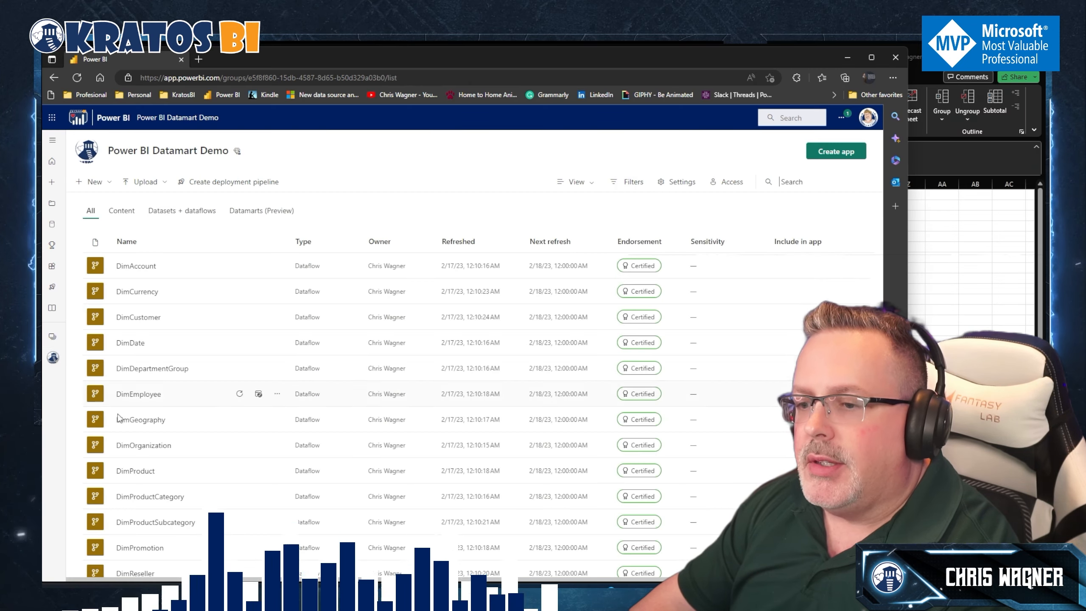
scroll(147, 488, "down", 10)
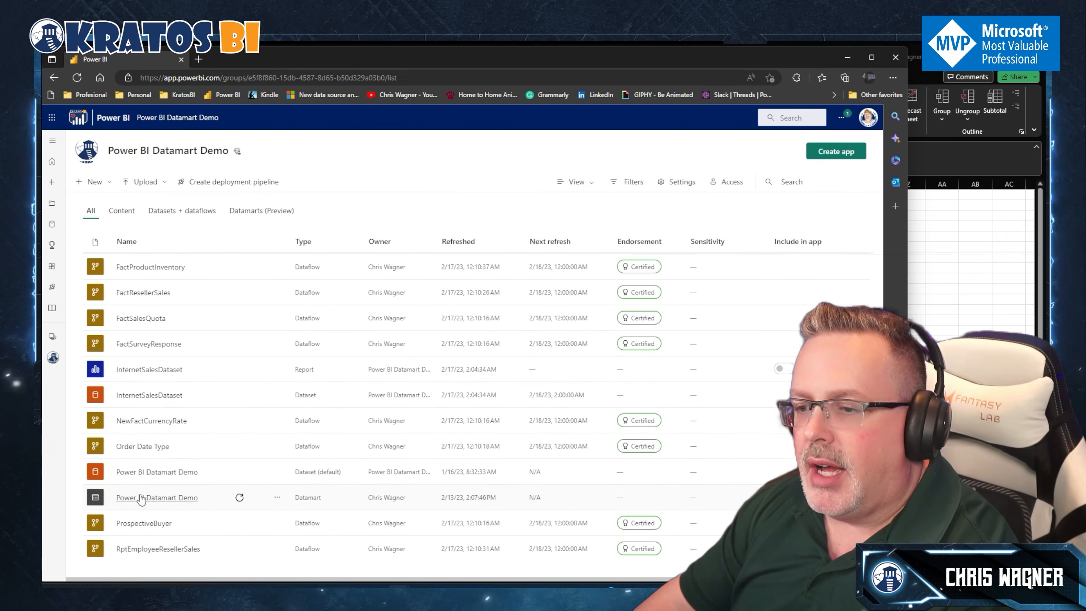
left_click(141, 498)
left_click(140, 566)
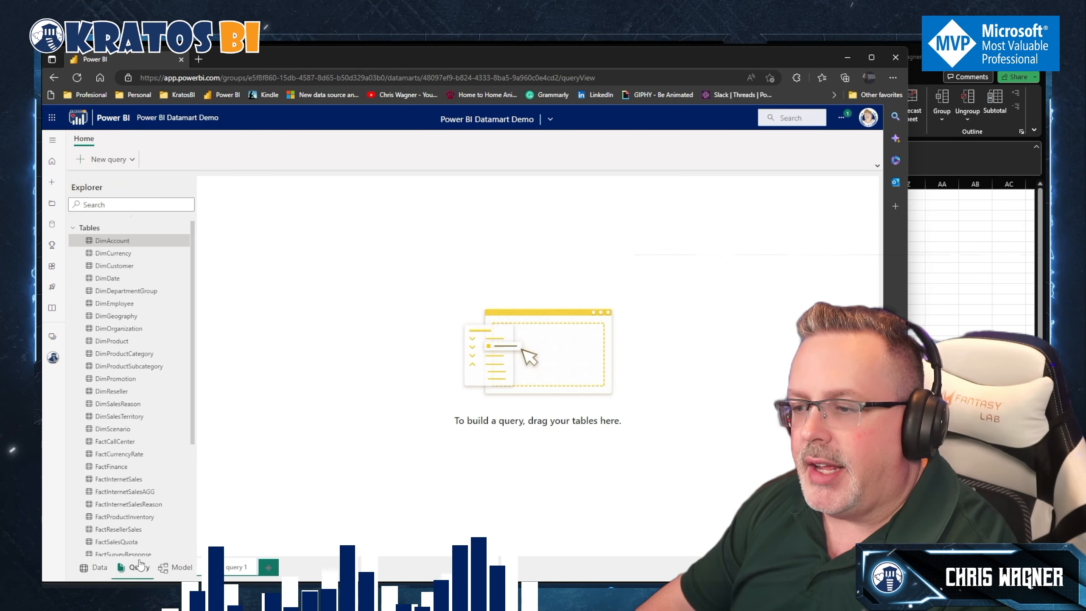
Step: Open the saved 2 RptEmployeeResellerSales Query and copy its entire SQL text
scroll(143, 487, "down", 4)
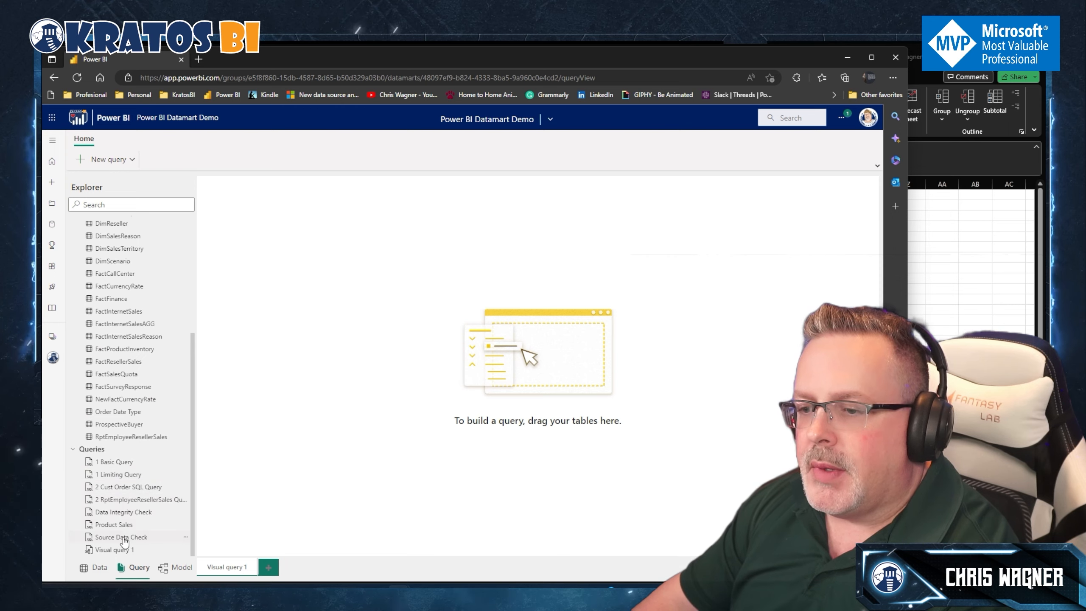
left_click(123, 500)
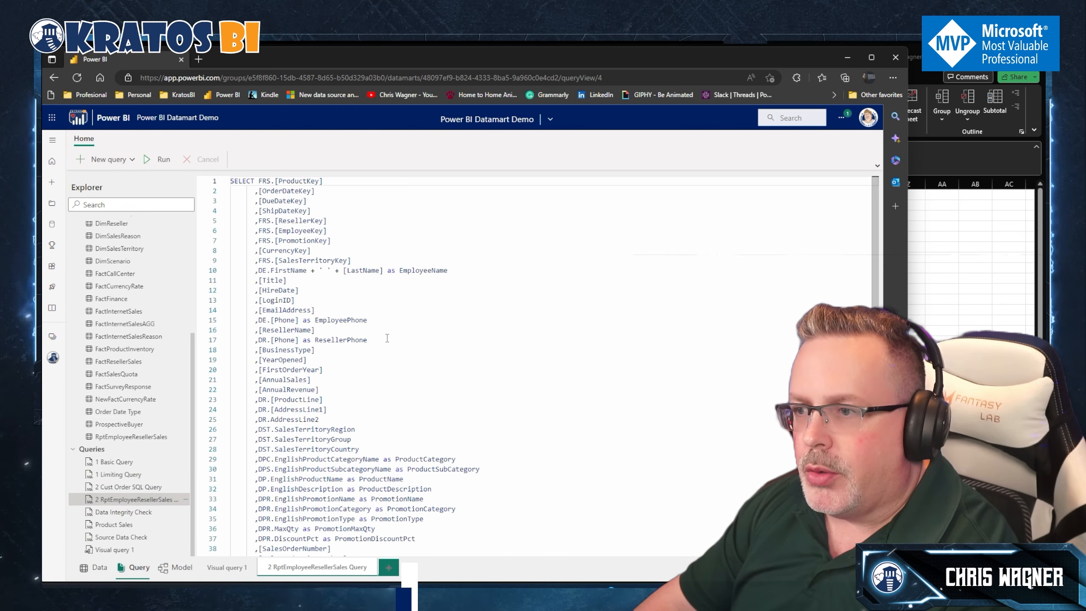
key("ctrl+a")
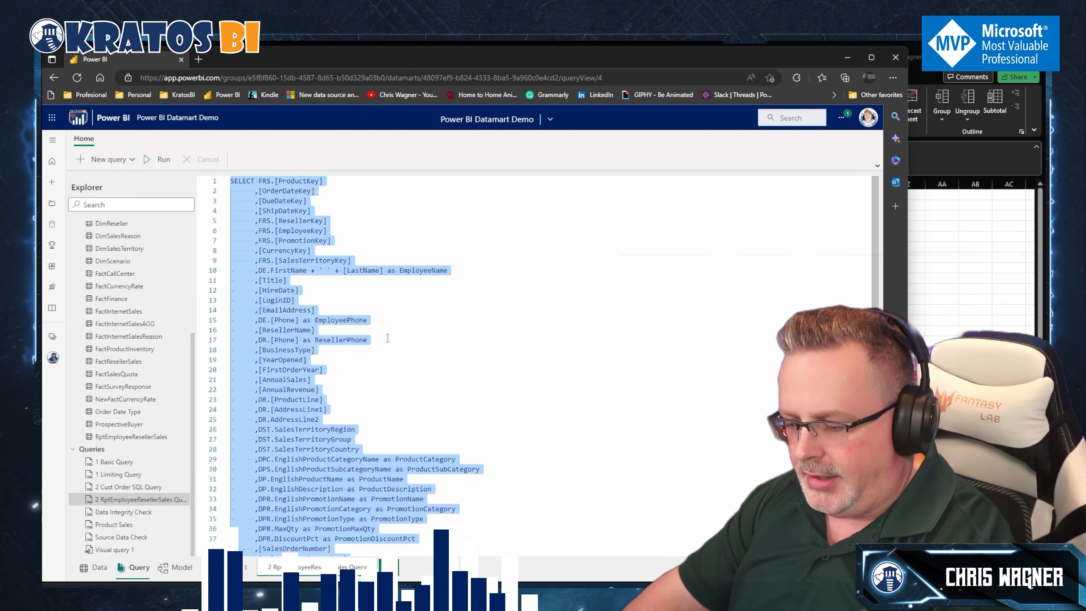
Step: Return to Excel, paste the copied query as the SQL statement, and try to submit the connection with the database blank
key("alt+Tab")
left_click(436, 398)
key("ctrl+v")
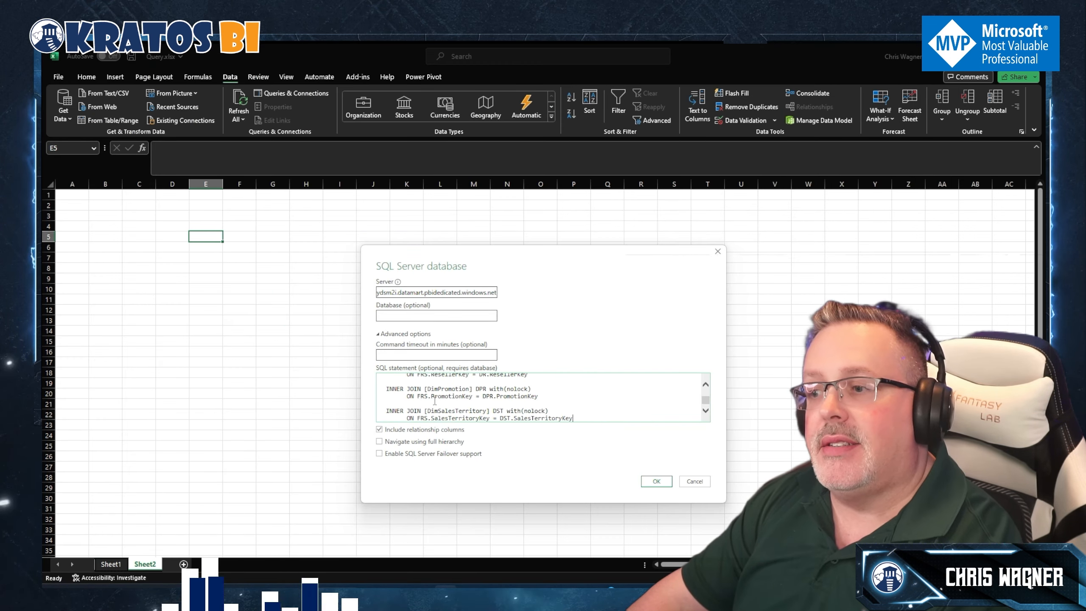
left_click(656, 481)
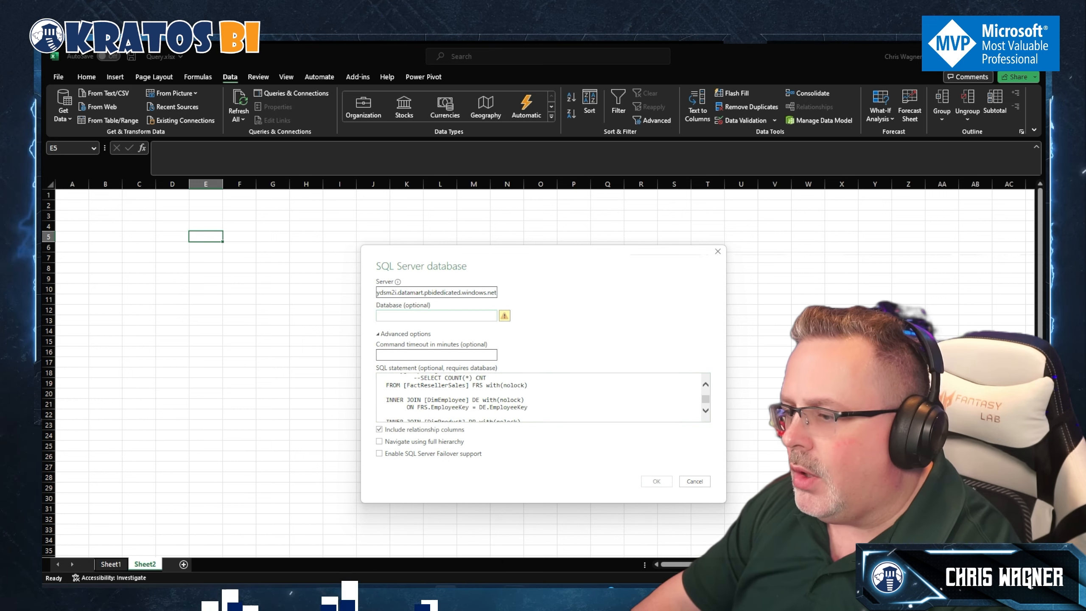
Step: Switch to SQL Server Management Studio and connect to the datamart server with Azure Active Directory - Universal with MFA, entering the account password
key("super+s")
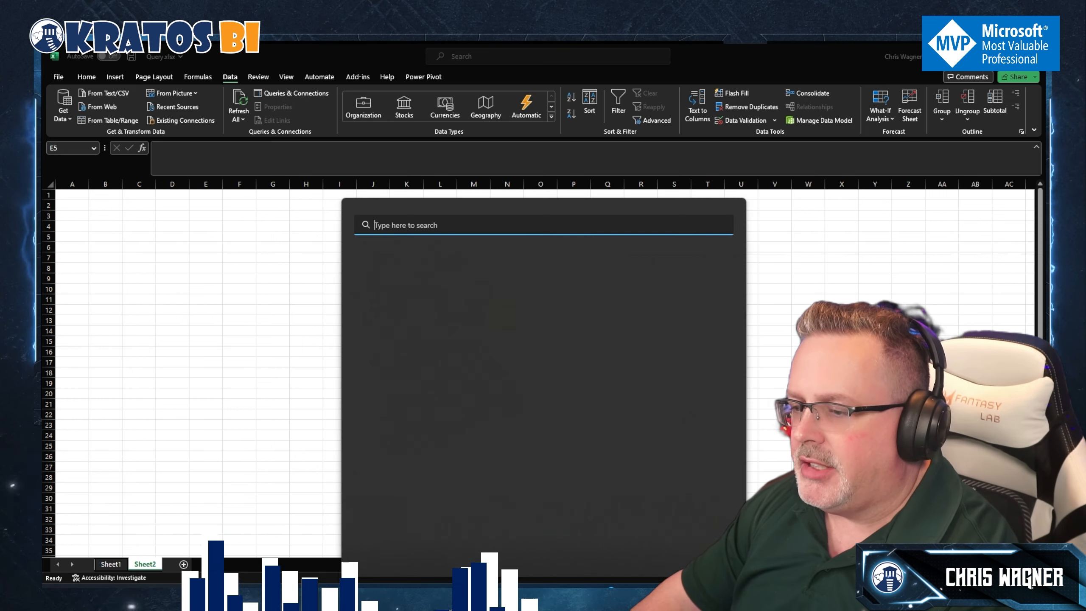
key("Escape")
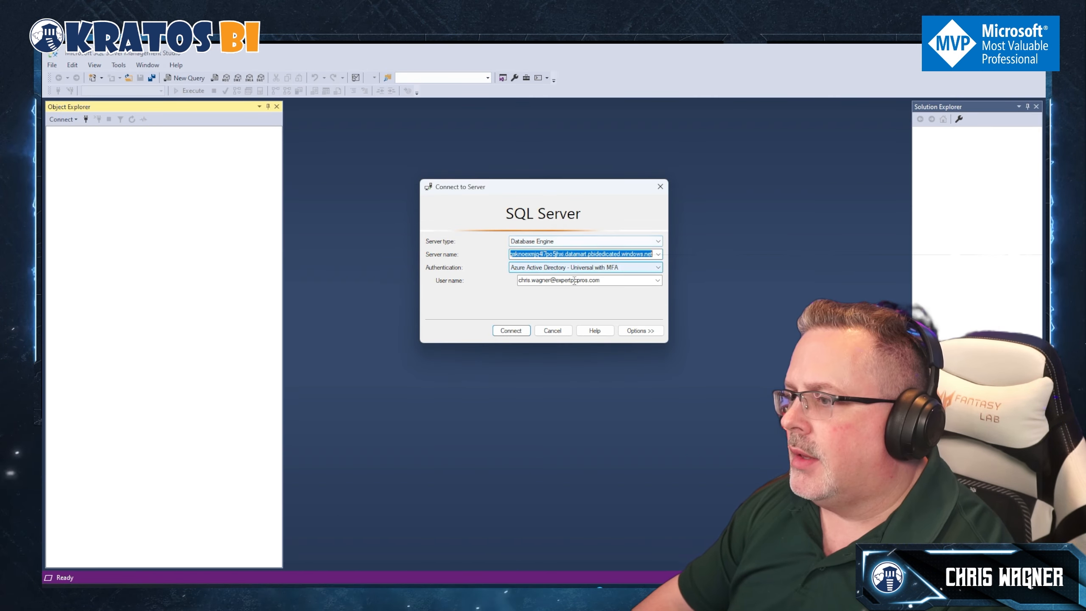
left_click(510, 330)
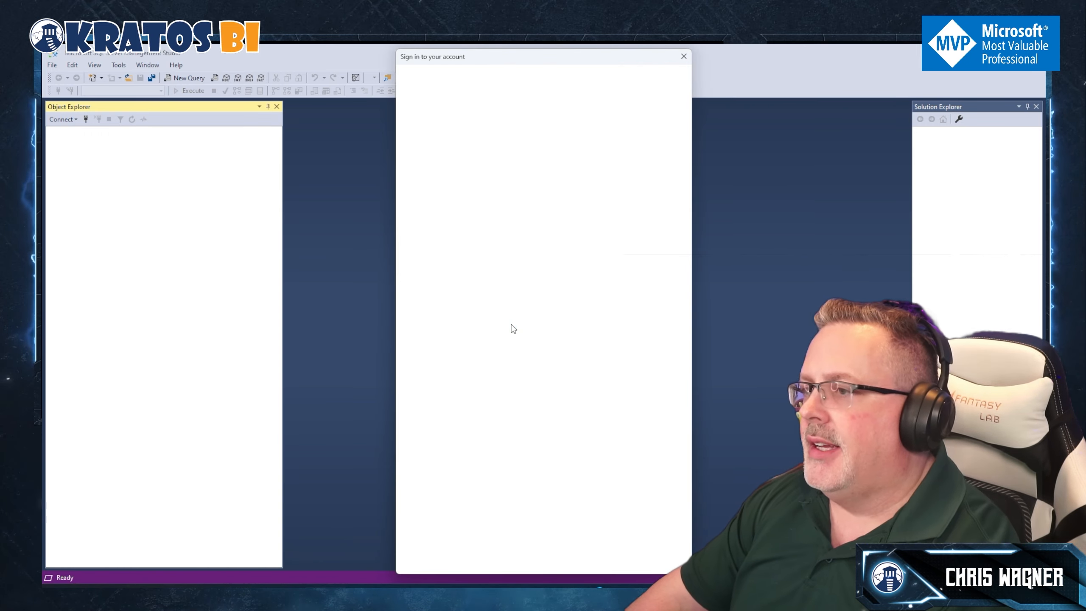
type("••••••")
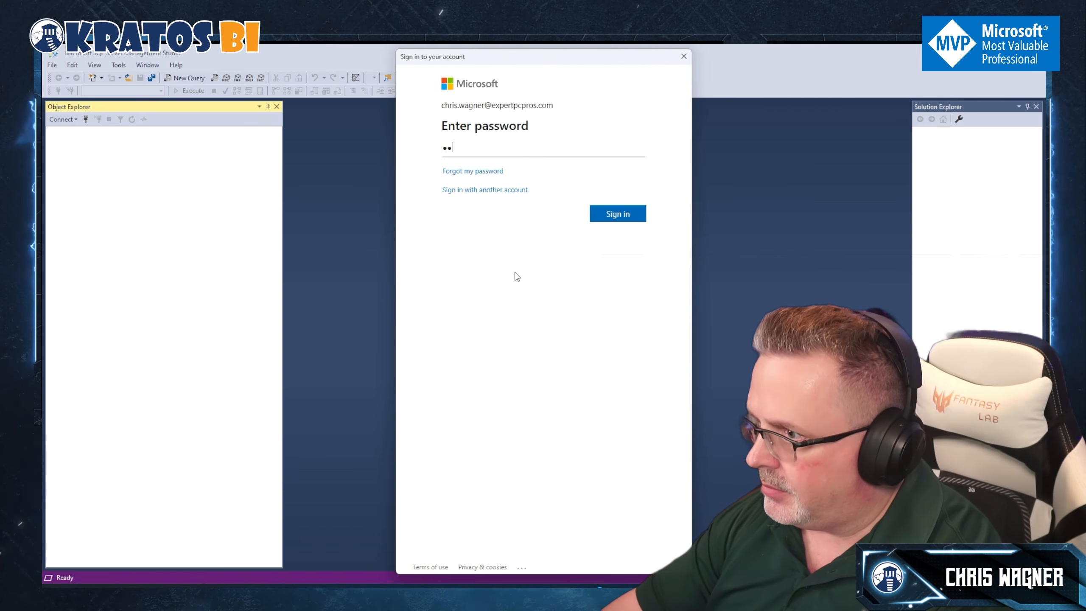
left_click(618, 213)
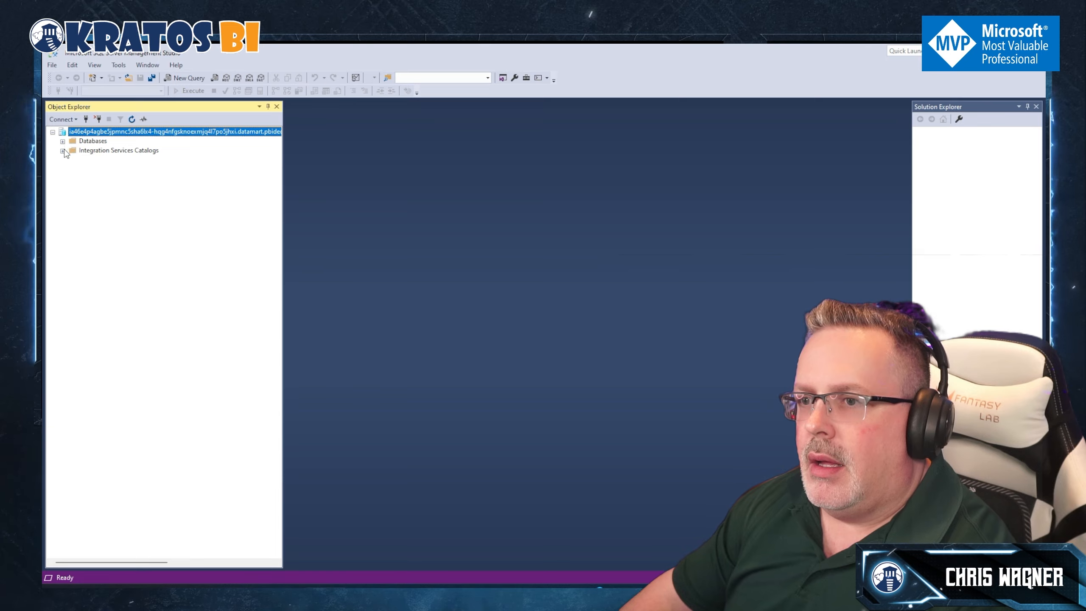
Step: Copy the name of the db_powerbiprodnam database from the server's Databases folder and paste it as the database in Excel's connection dialog
left_click(62, 142)
left_click(110, 161)
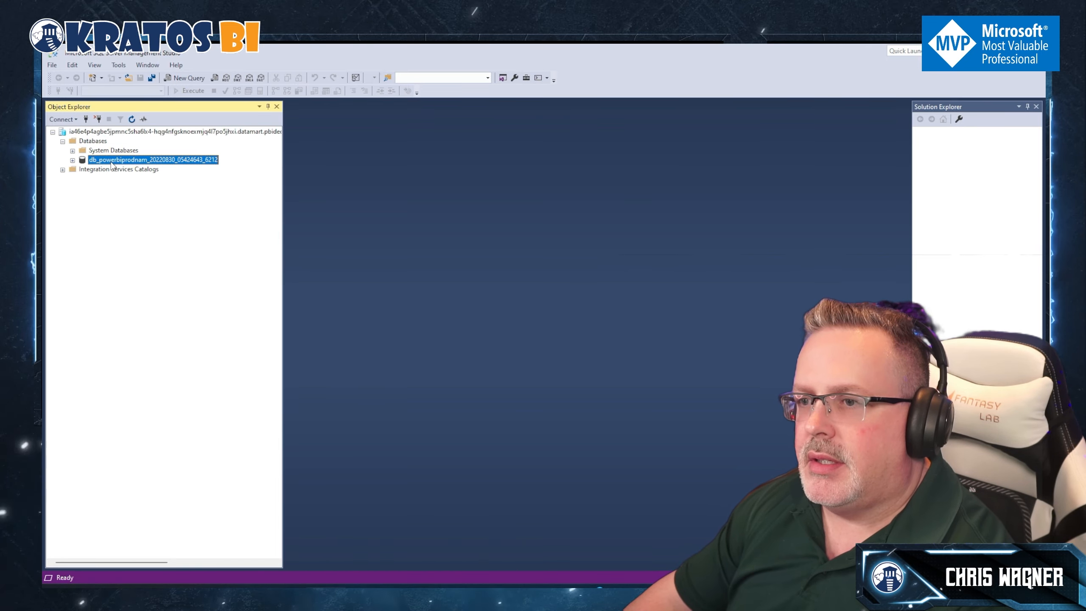
left_click(111, 162)
key("ctrl+c")
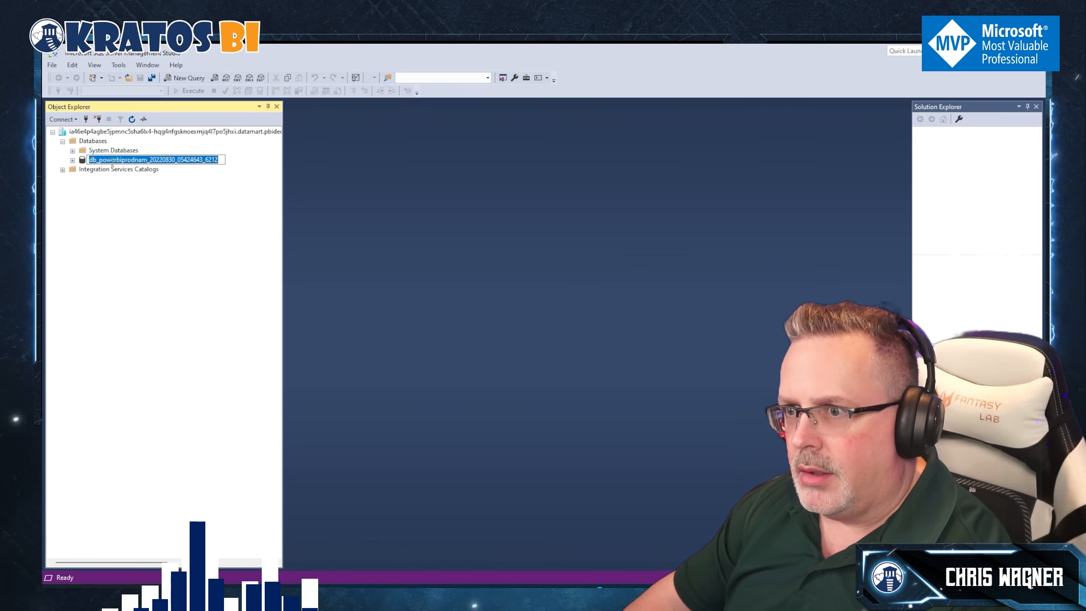
key("alt+Tab")
key("ctrl+v")
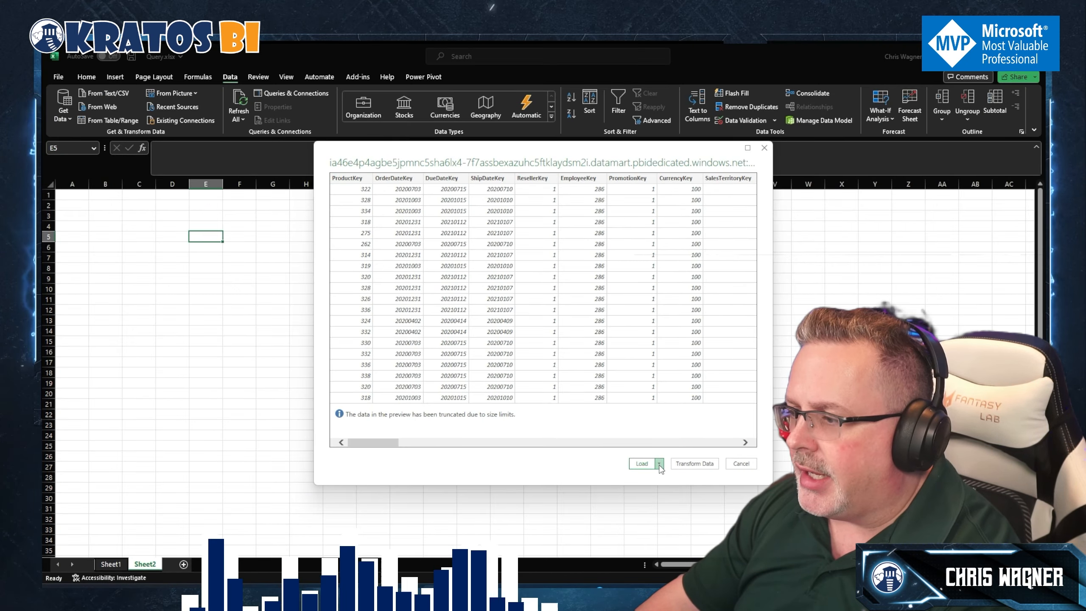
Step: Load the previewed query result as a table in a new worksheet and add it to the Data Model
left_click(660, 465)
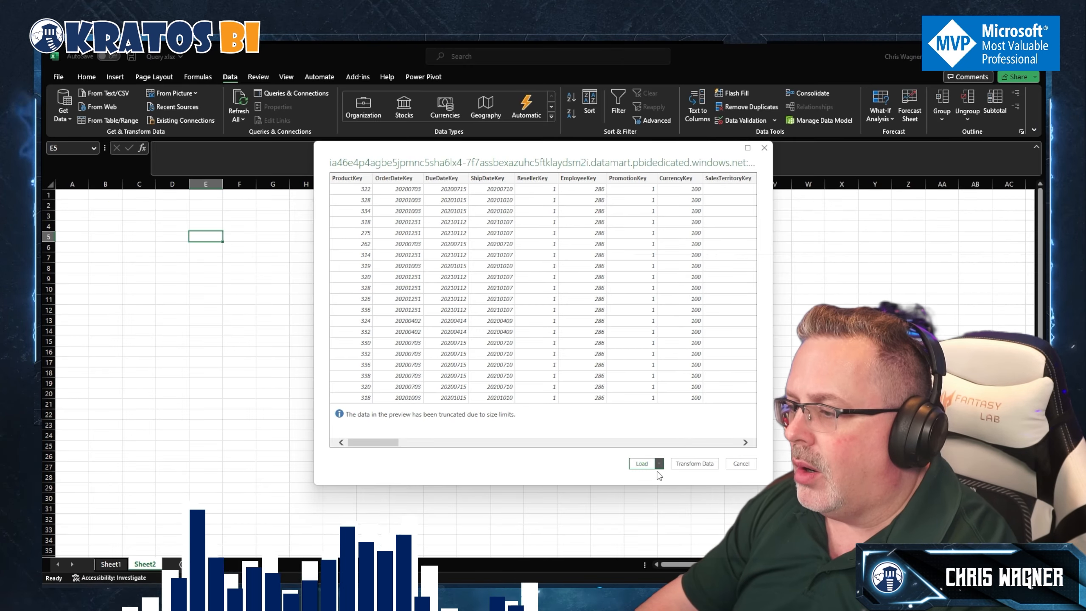
left_click(662, 467)
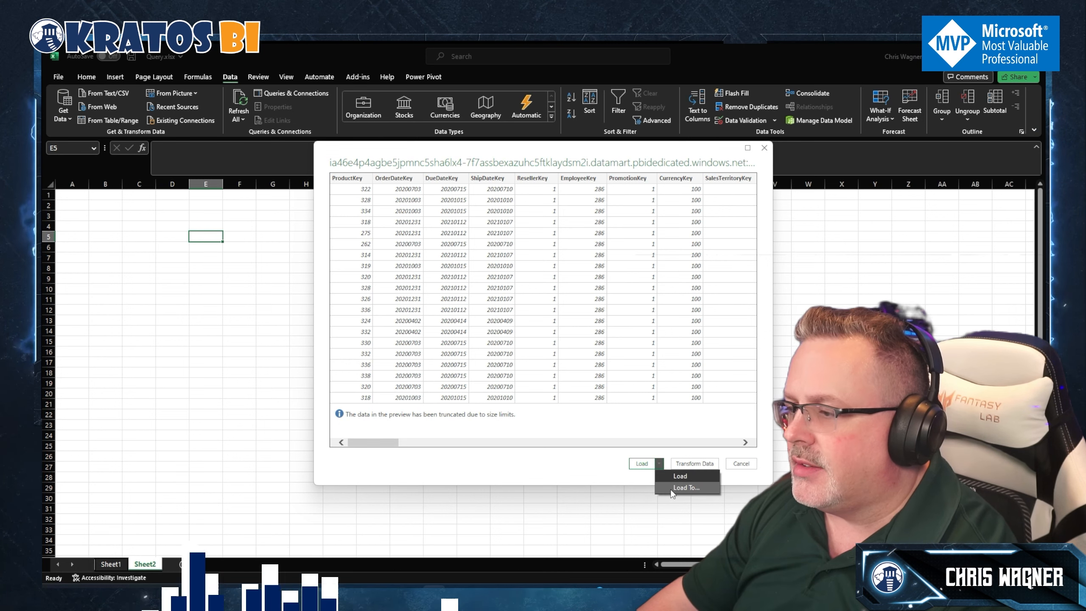
left_click(672, 492)
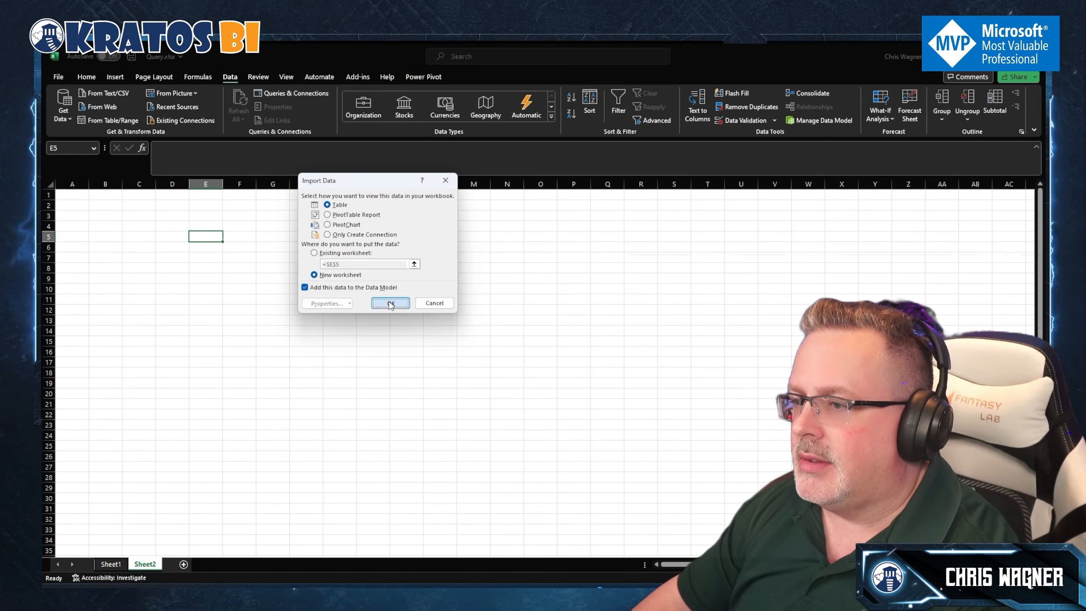
left_click(390, 304)
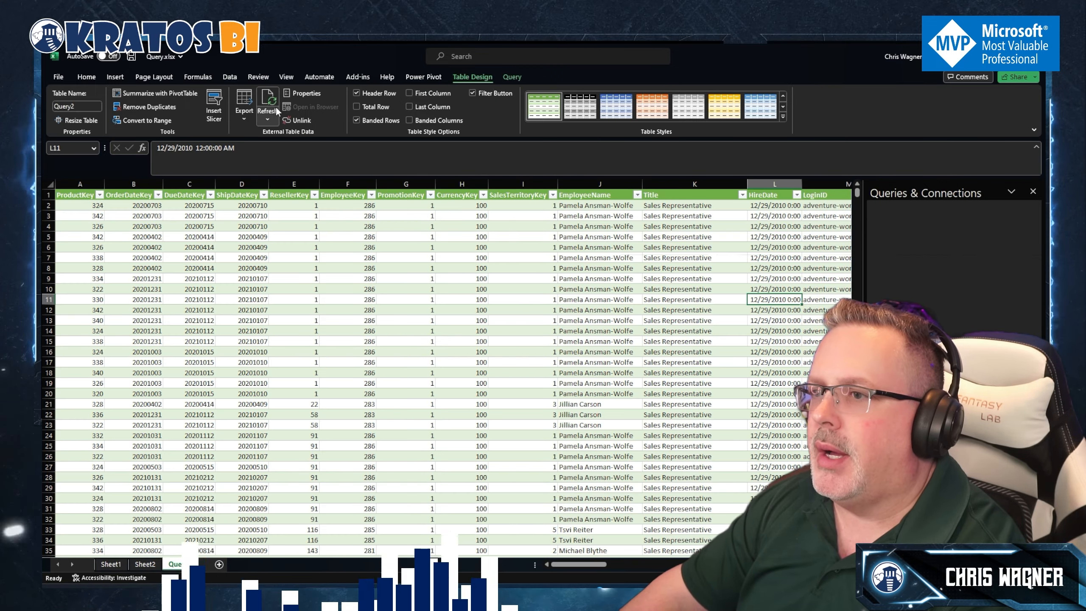
Step: Open the workbook's data model in Power Pivot and look across the columns of the Query2 table
left_click(231, 78)
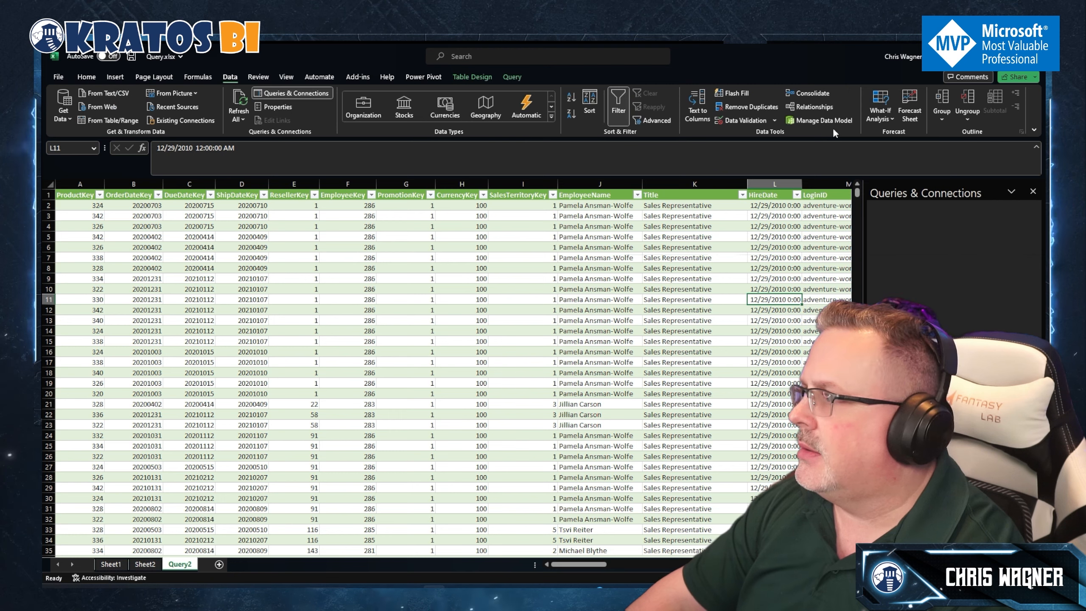
left_click(812, 121)
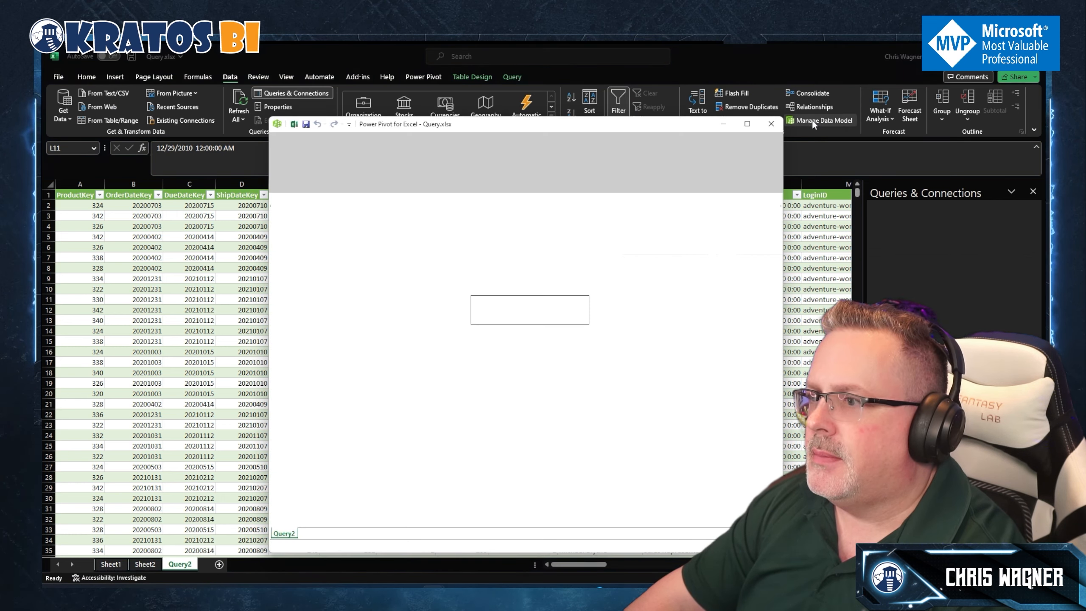
left_click_drag(340, 522, 726, 507)
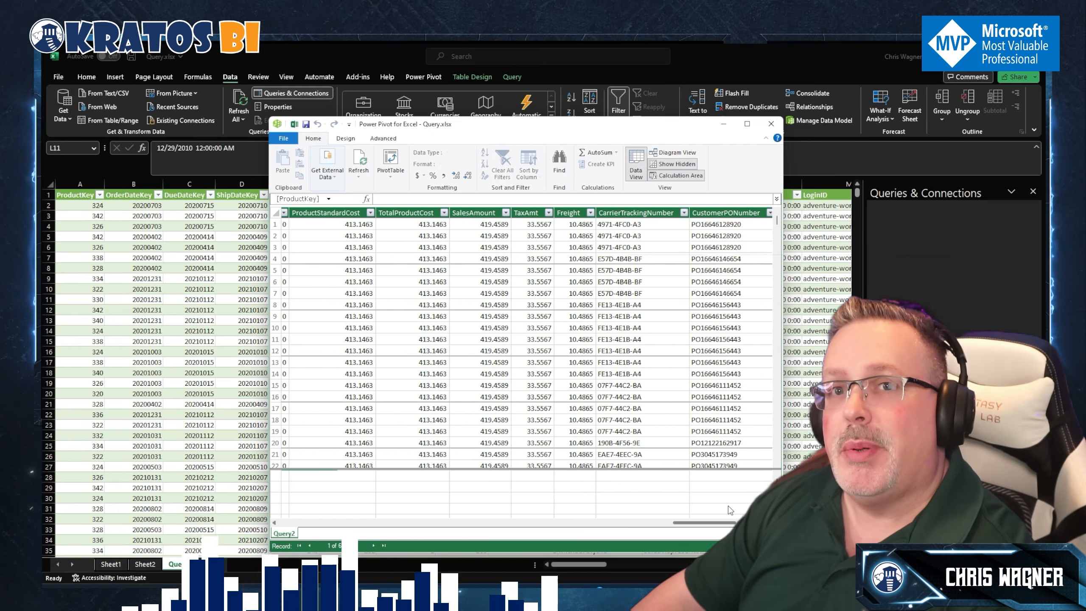